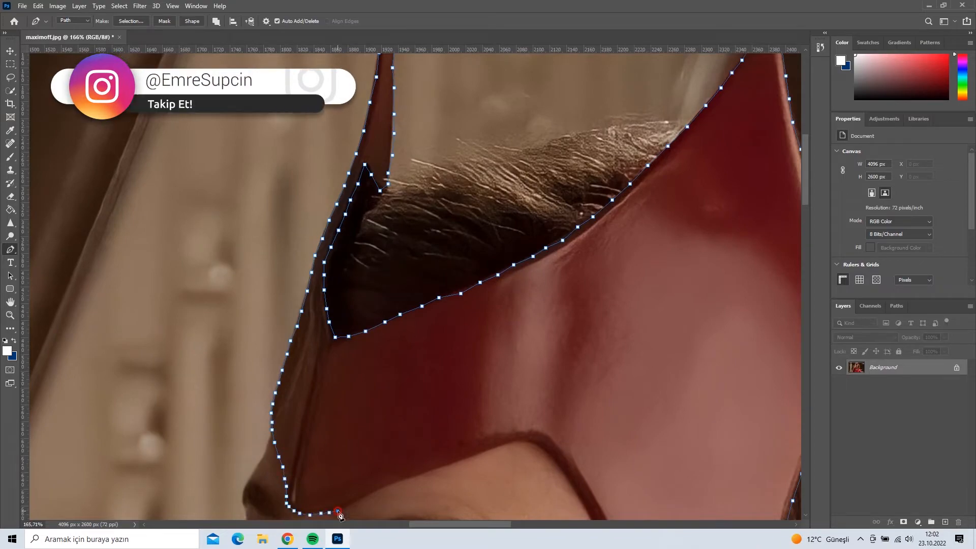
Finish the Pen path around the red headpiece by tracing its inner edge along the forehead and cheek and closing it at the lower tip.
left_click(497, 447)
left_click(559, 466)
left_click_drag(538, 422, 415, 215)
left_click(486, 361)
left_click(491, 379)
left_click_drag(490, 447, 481, 317)
left_click(473, 375)
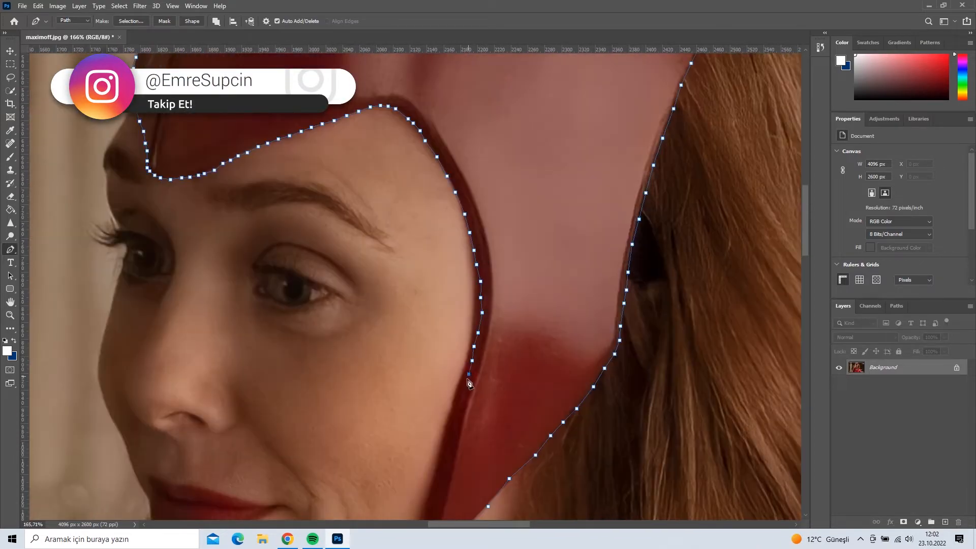
left_click_drag(471, 396, 471, 285)
left_click(444, 355)
left_click(429, 442)
scroll(473, 214, "down", 9)
left_click_drag(488, 218, 496, 308)
scroll(509, 195, "down", 3)
left_click_drag(509, 196, 449, 222)
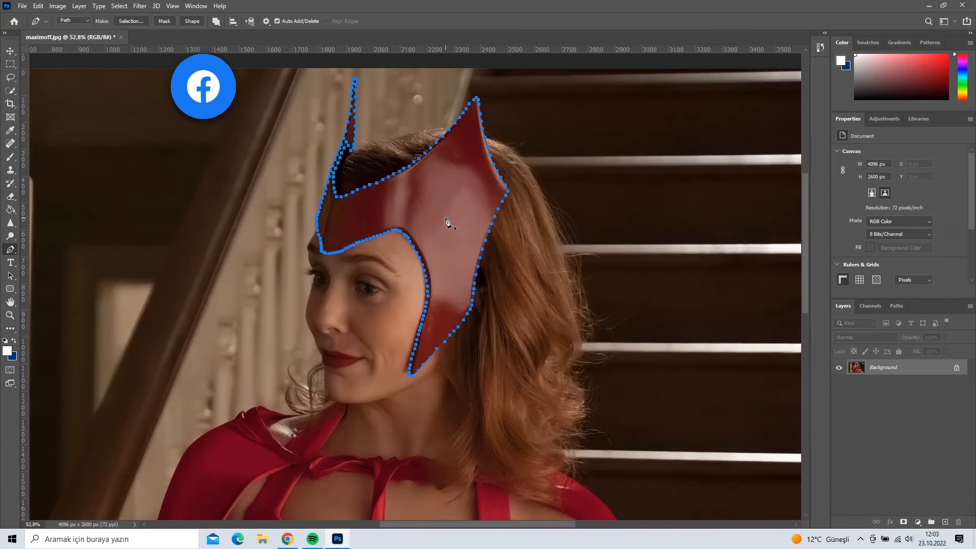
Convert the headpiece path into a new anti-aliased selection with a feather radius of 0 pixels.
left_click(216, 21)
left_click(254, 45)
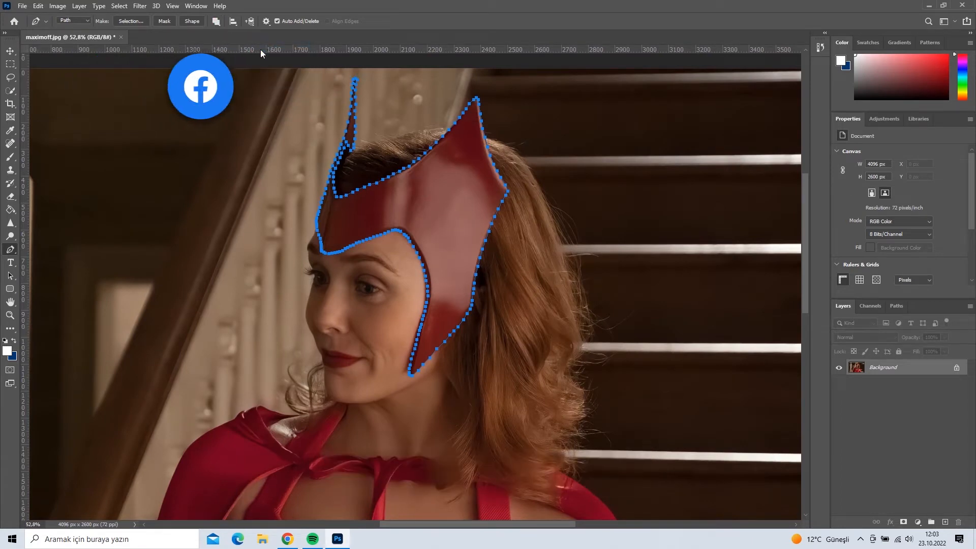
right_click(430, 198)
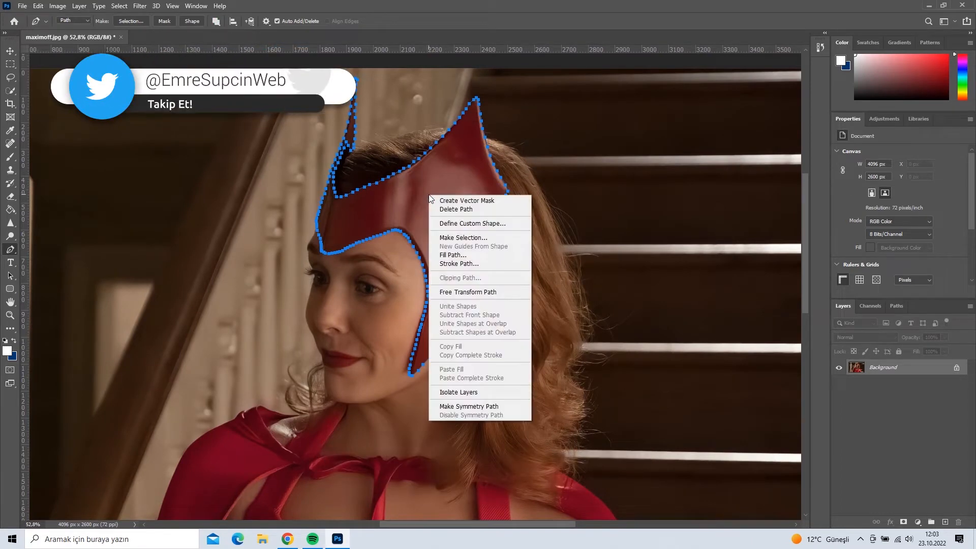
left_click(462, 238)
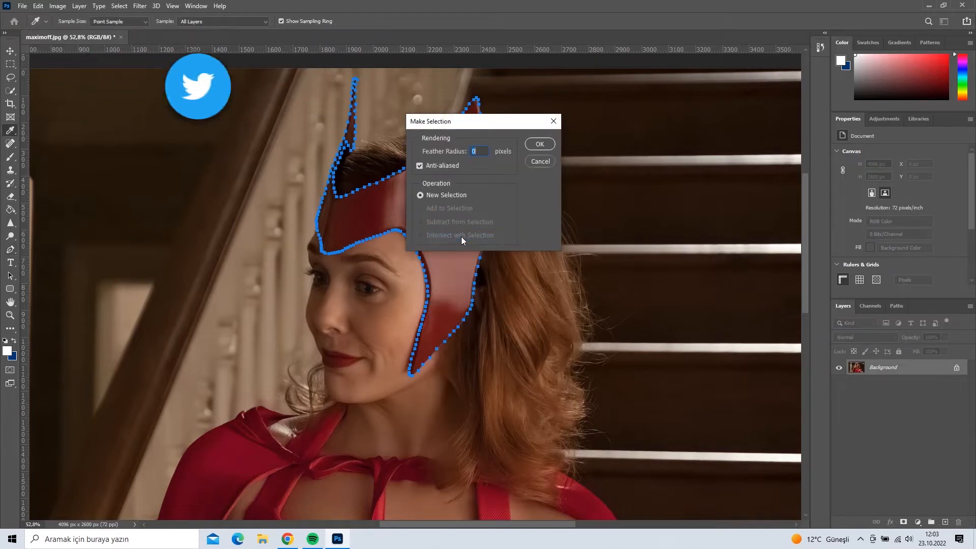
left_click(539, 145)
Copy the selected headpiece onto a new layer and name that layer "tac".
key("v")
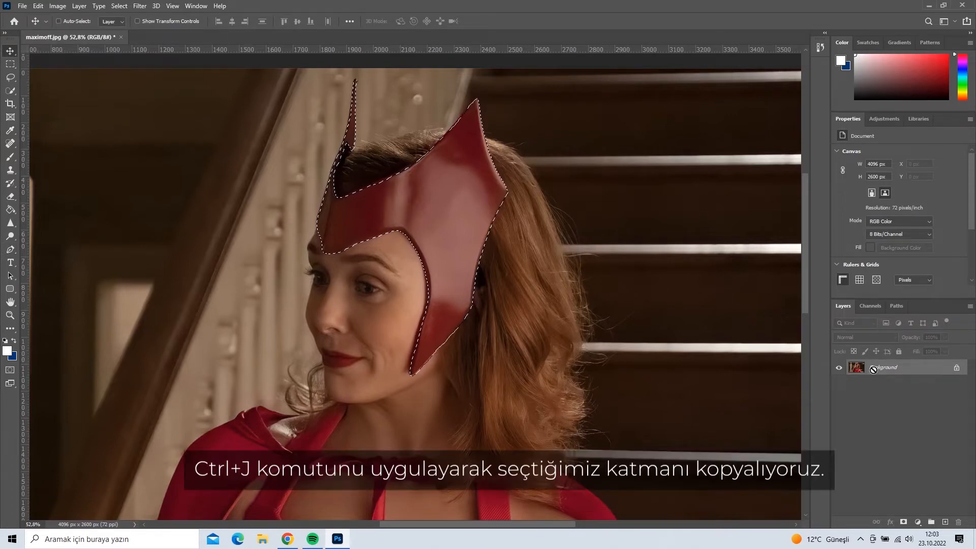
key("ctrl+j")
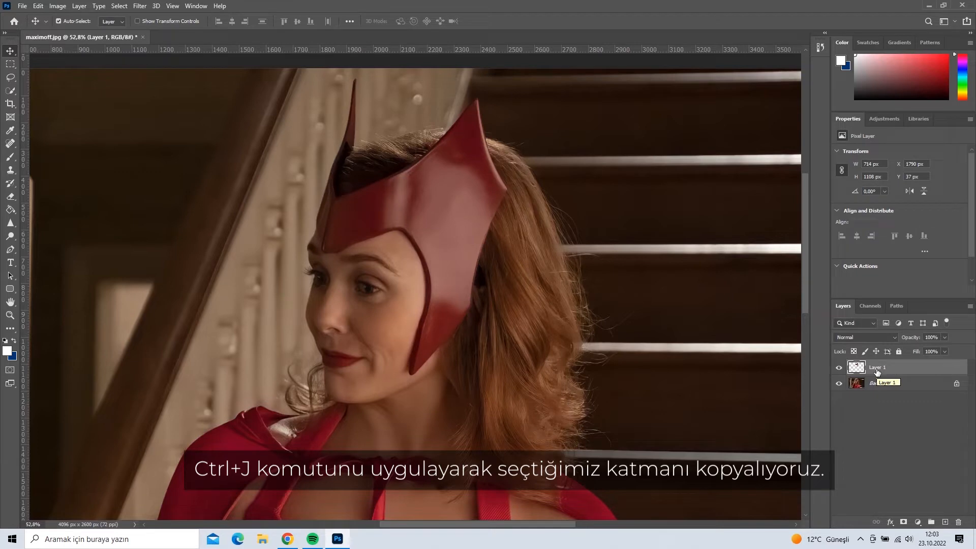
double_click(877, 371)
key("Return")
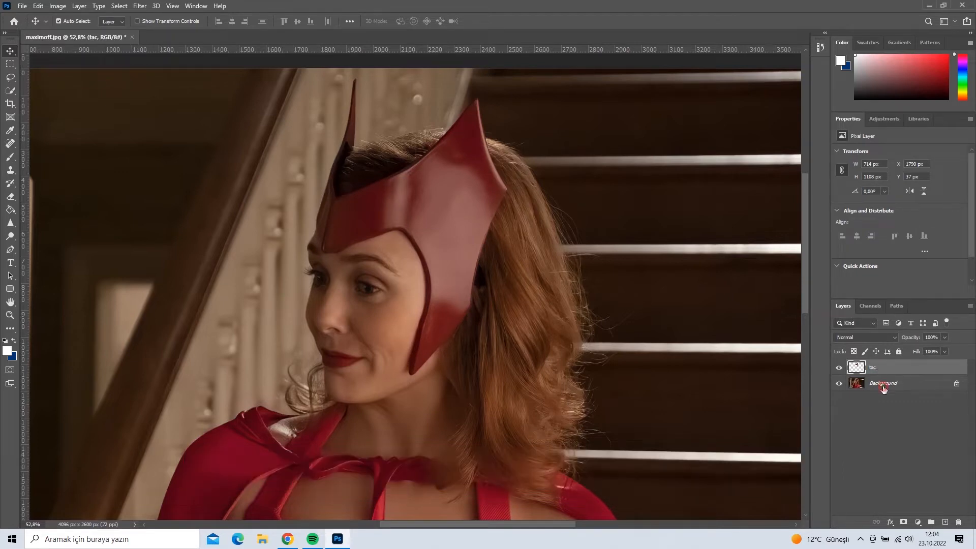
Select the woman on the Background layer with the Quick Selection Tool's Select Subject command.
left_click(884, 389)
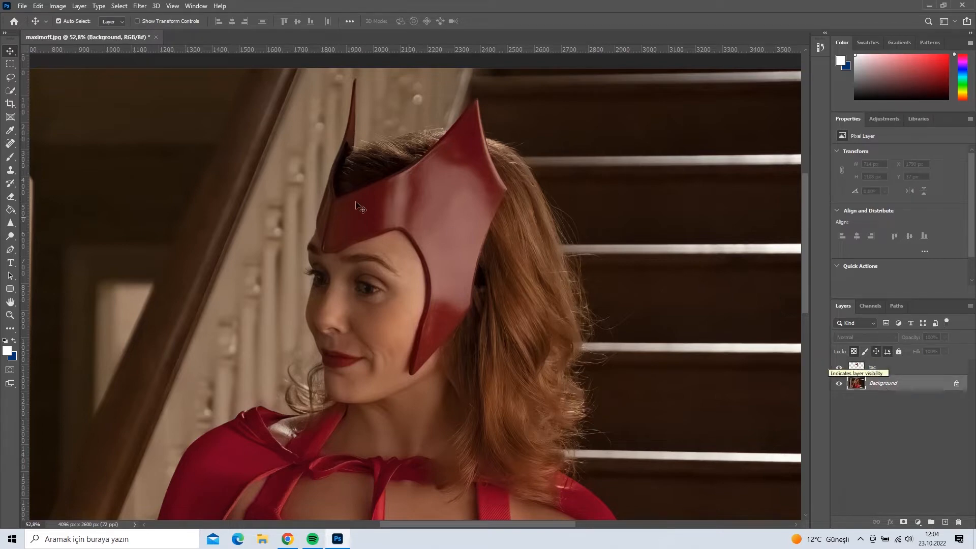
left_click(10, 91)
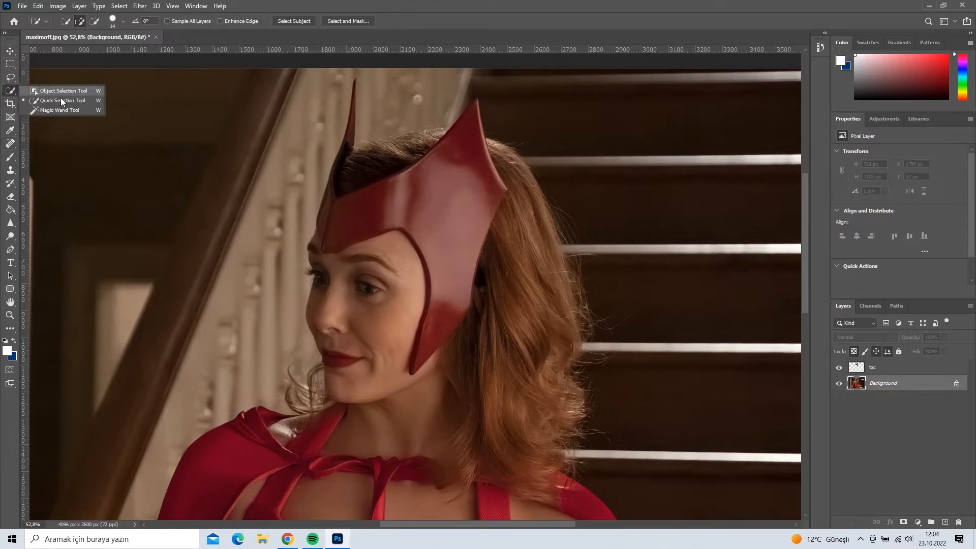
left_click(58, 99)
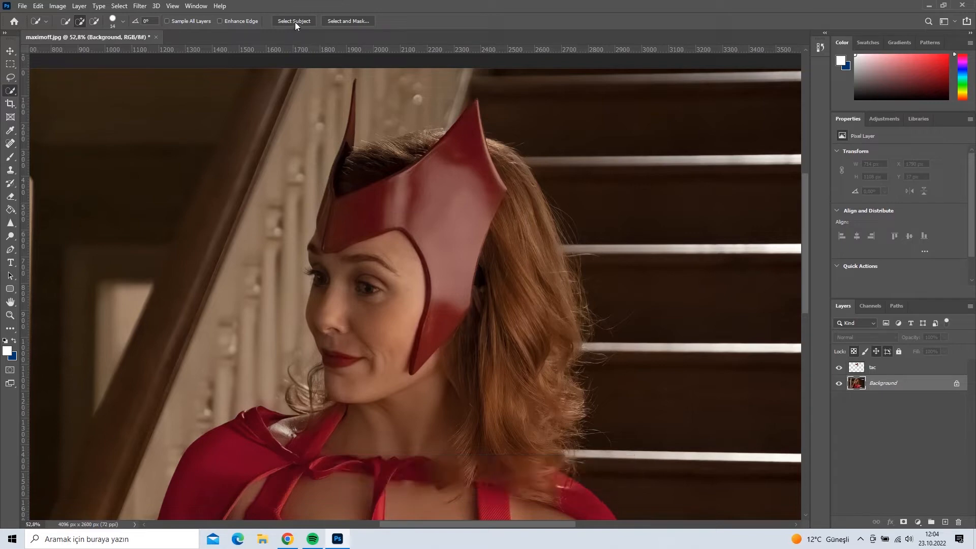
scroll(407, 288, "down", 3)
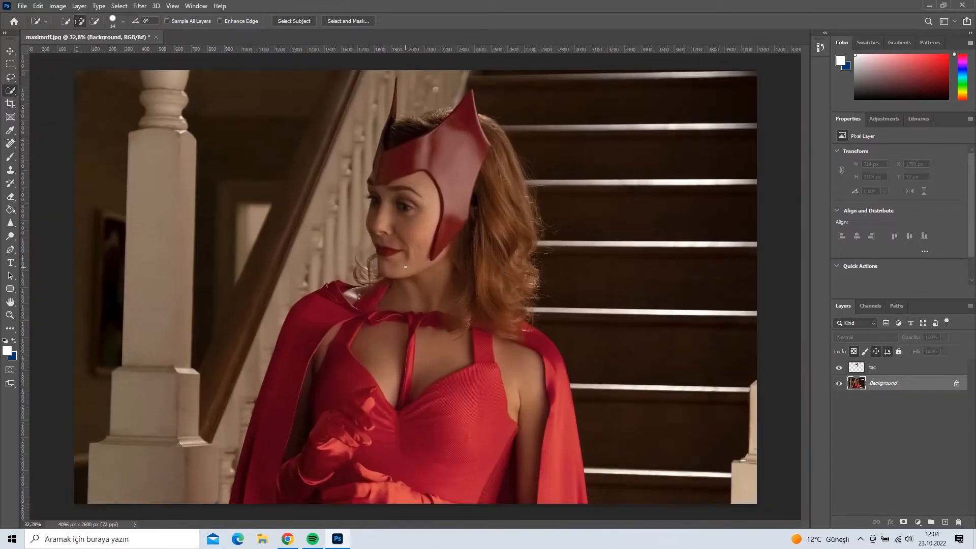
left_click(301, 21)
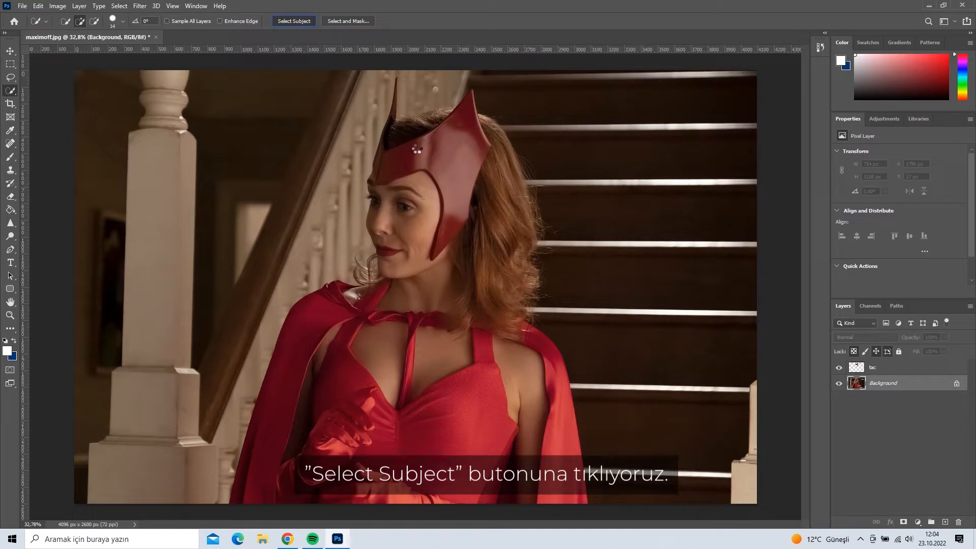
Extend the subject selection with Quick Selection to include both pointed tips of the headpiece, trimming any overshoot.
scroll(417, 149, "up", 5)
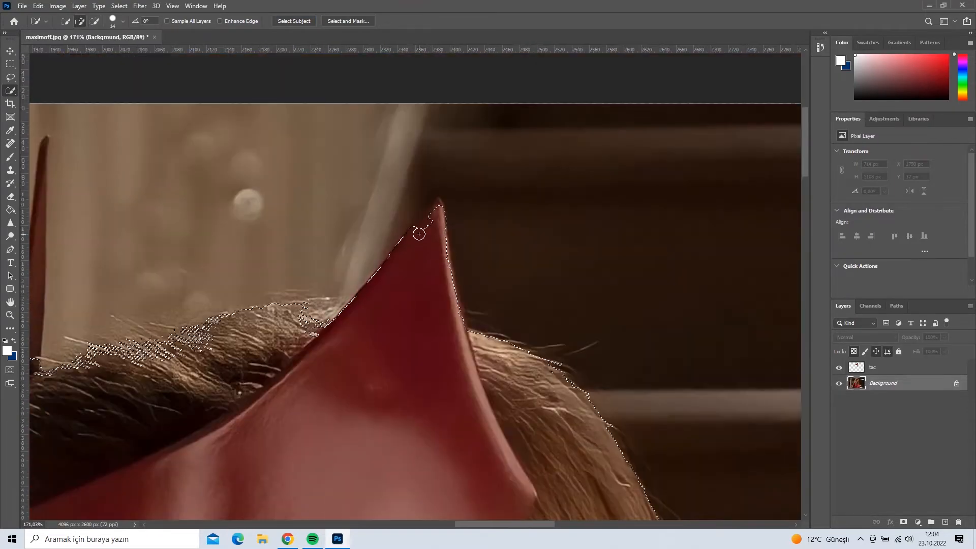
left_click_drag(419, 234, 438, 210)
left_click_drag(305, 324, 455, 233)
key("space")
left_click_drag(203, 244, 221, 74)
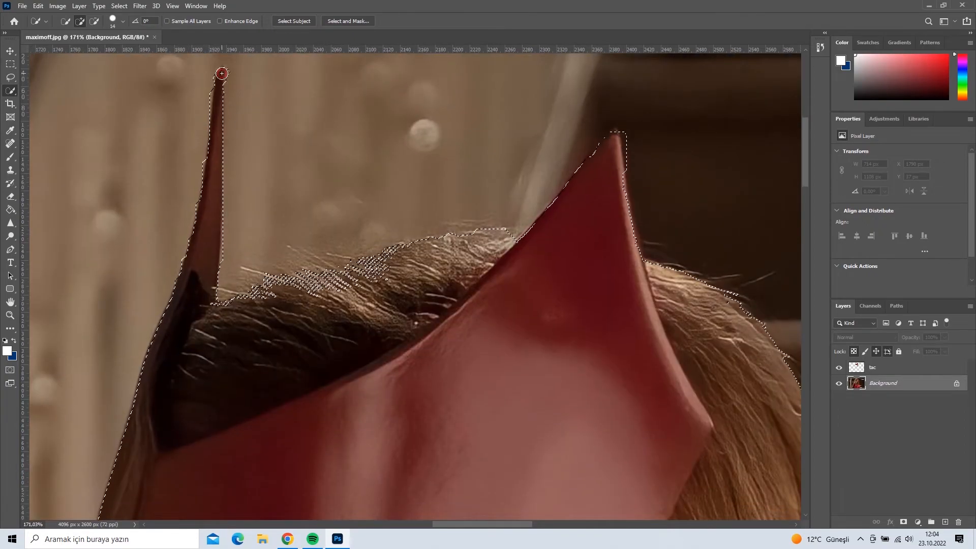
key("alt")
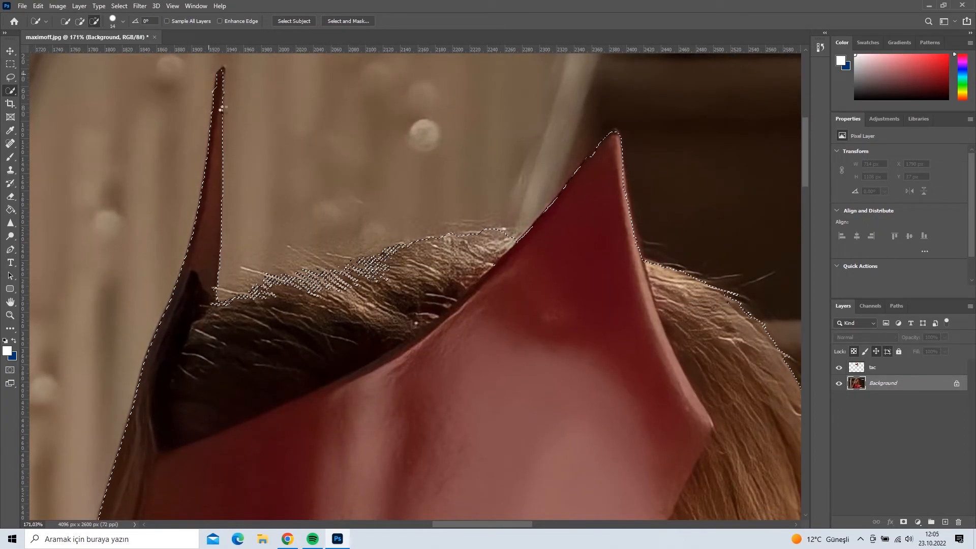
scroll(222, 108, "down", 5)
scroll(342, 312, "down", 3)
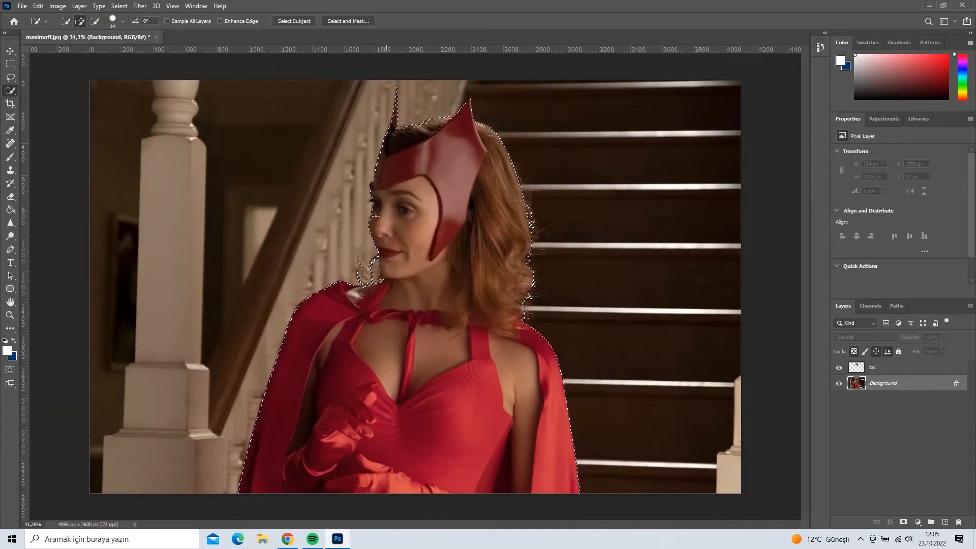
Open Select and Mask for the subject, activate the Refine Edge Brush and set the view mode to Overlay.
left_click(348, 21)
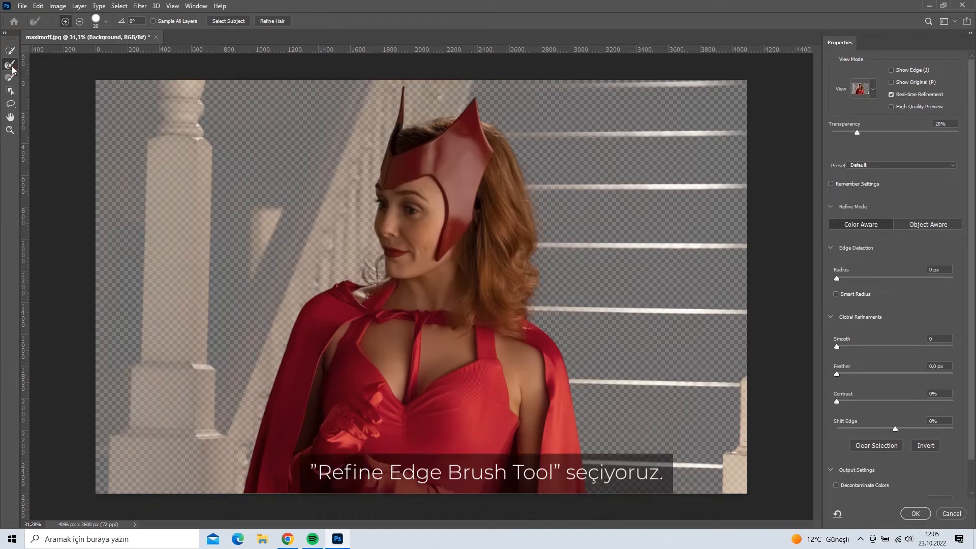
left_click(10, 64)
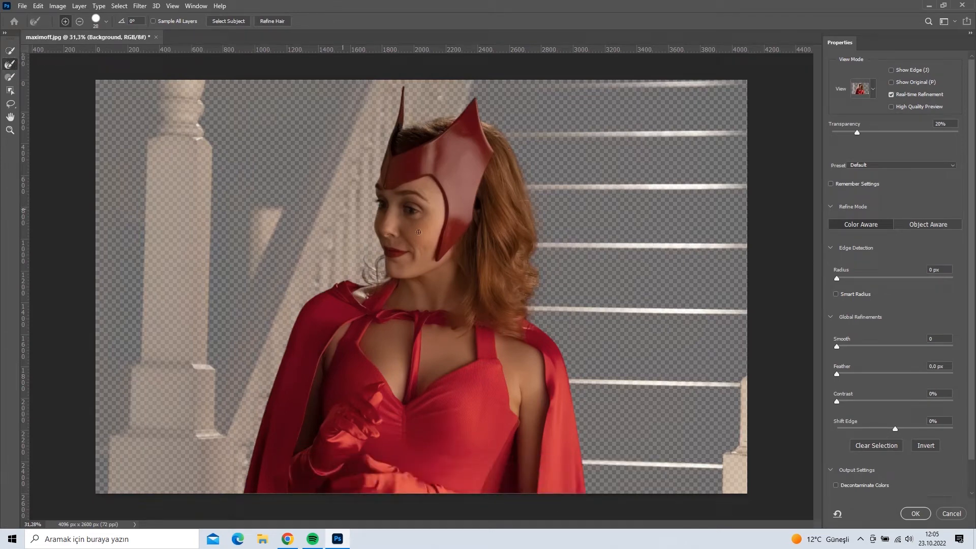
left_click(874, 88)
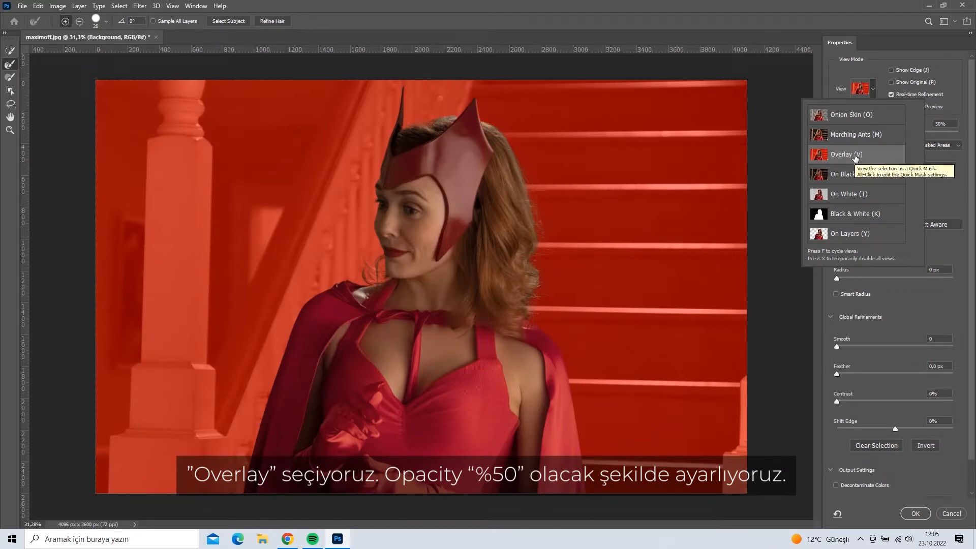
left_click(856, 154)
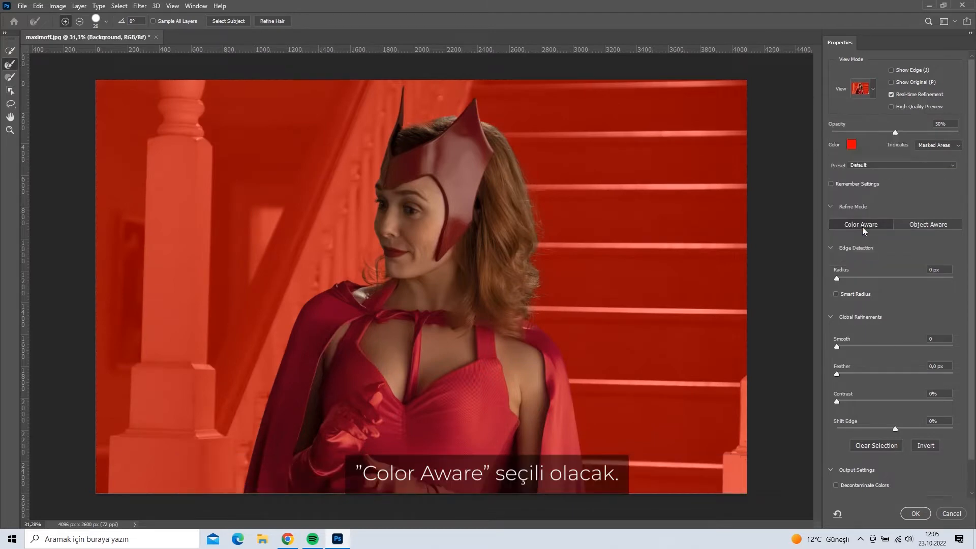
Paint with the Refine Edge Brush over the hair edges at the crown and the back of the head.
scroll(493, 224, "up", 5)
left_click_drag(447, 183, 495, 358)
scroll(522, 264, "up", 2)
left_click_drag(517, 97, 510, 108)
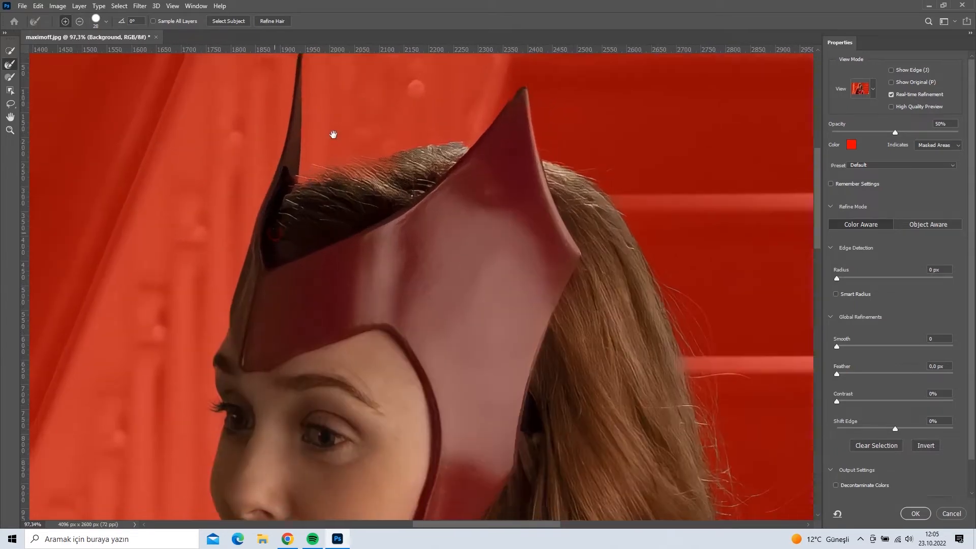
left_click_drag(304, 182, 336, 132)
Reduce the Refine Edge Brush size to 3 px and refine the eyelashes at the face's outer edge.
scroll(269, 321, "up", 6)
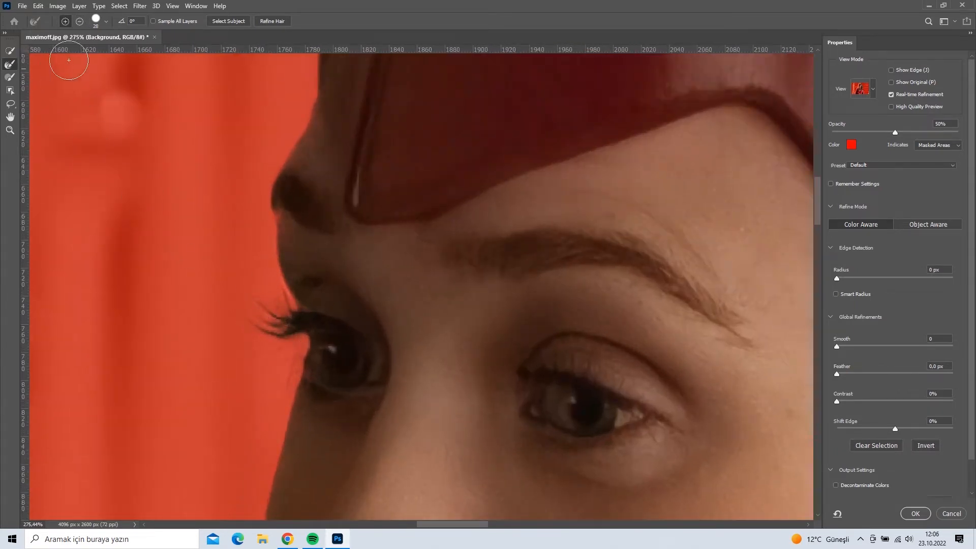
left_click(106, 22)
left_click_drag(55, 52, 52, 52)
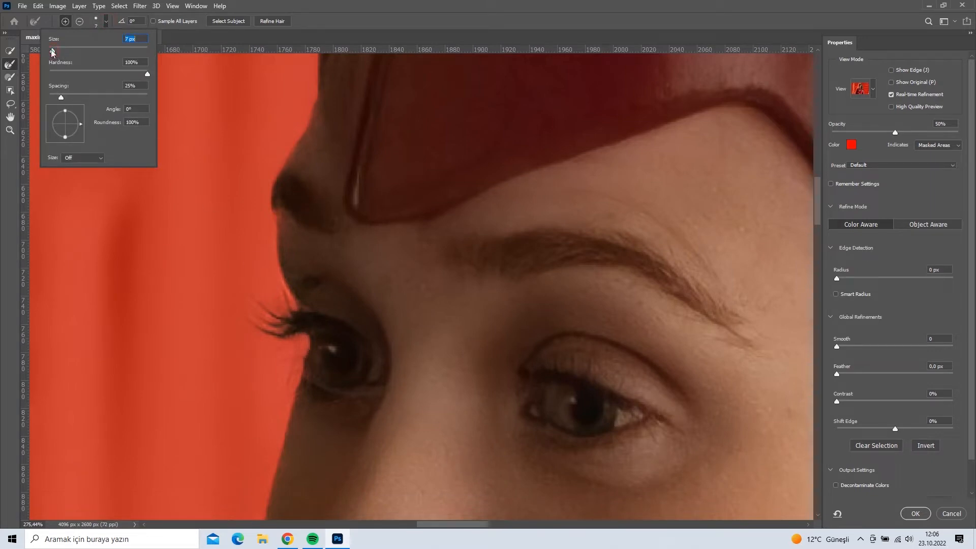
left_click(290, 312)
Refine the selection edge around the loose curls beside the chin and above the shoulder.
scroll(275, 332, "down", 6)
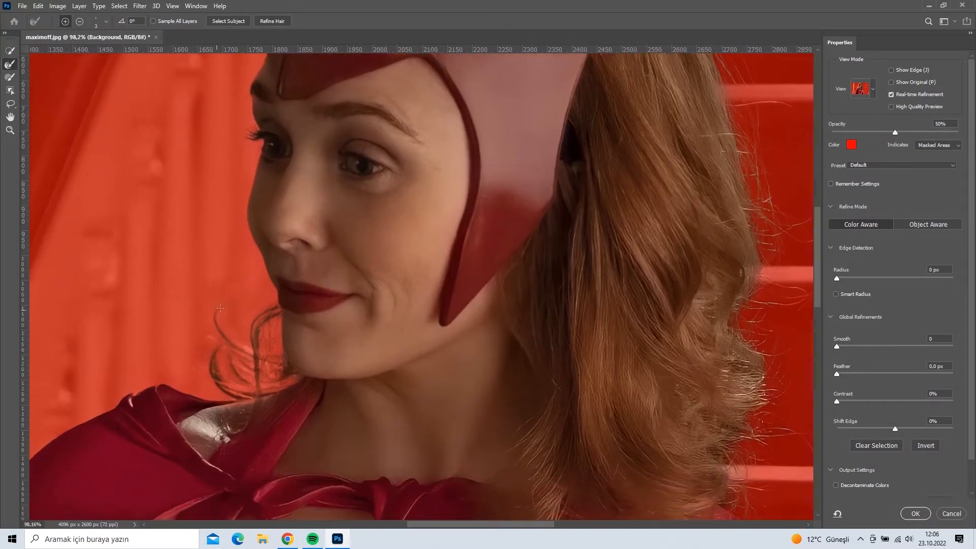
scroll(218, 310, "up", 6)
left_click_drag(273, 401, 305, 213)
left_click_drag(162, 338, 386, 219)
scroll(280, 234, "down", 10)
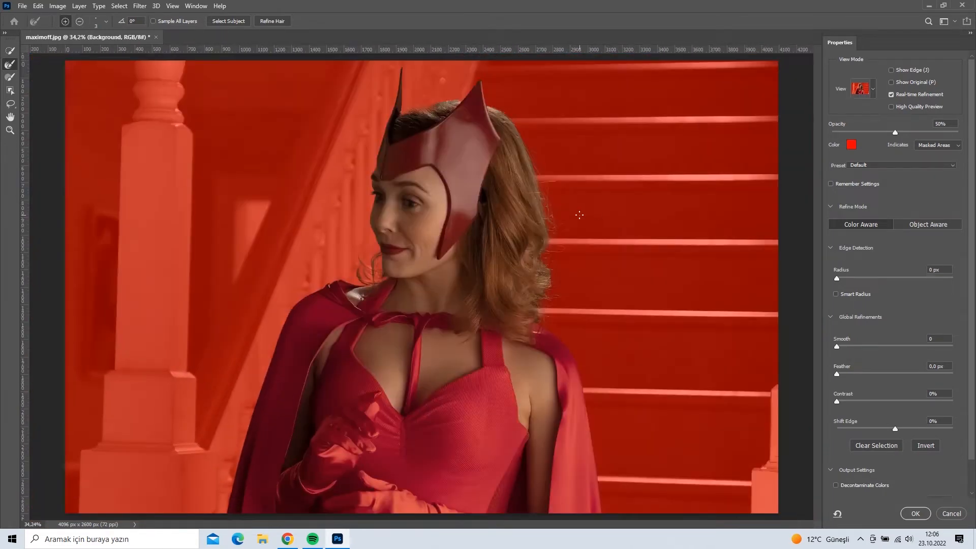
Set the global refinements to Smooth 10, Feather 1.5 px, Contrast 10% and Shift Edge -10%.
left_click_drag(837, 347, 847, 374)
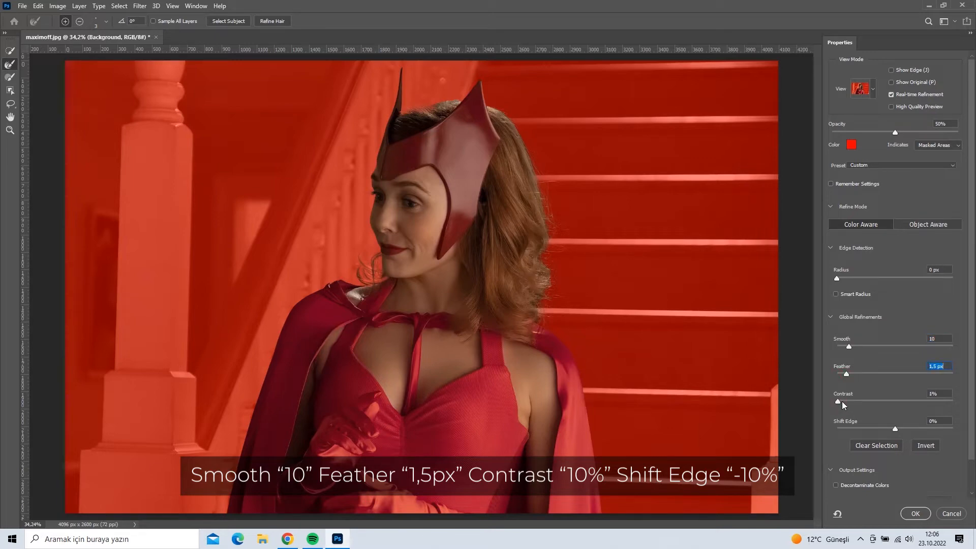
left_click_drag(846, 402, 849, 401)
left_click_drag(895, 430, 889, 429)
Output the refined selection as New Layer with Layer Mask.
scroll(975, 414, "down", 1)
left_click_drag(975, 415, 974, 443)
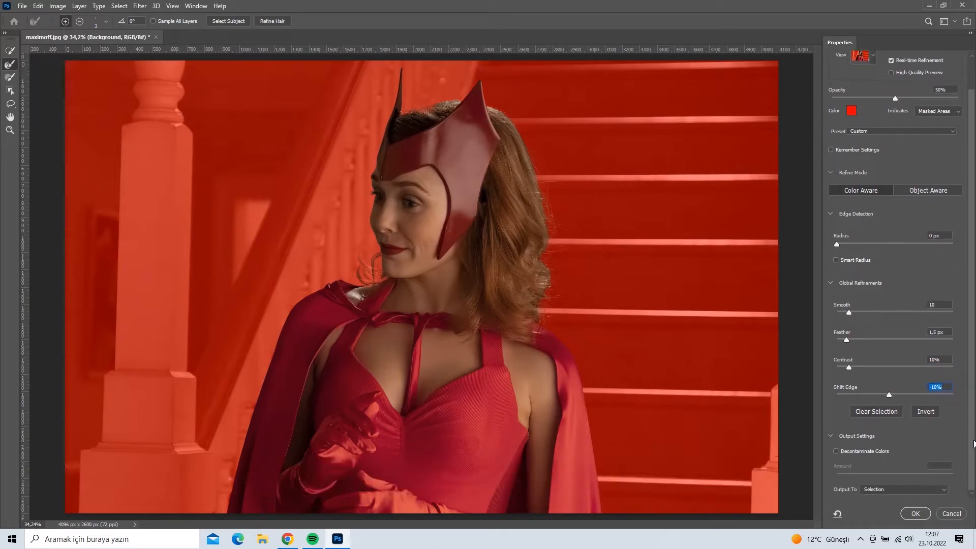
left_click(918, 489)
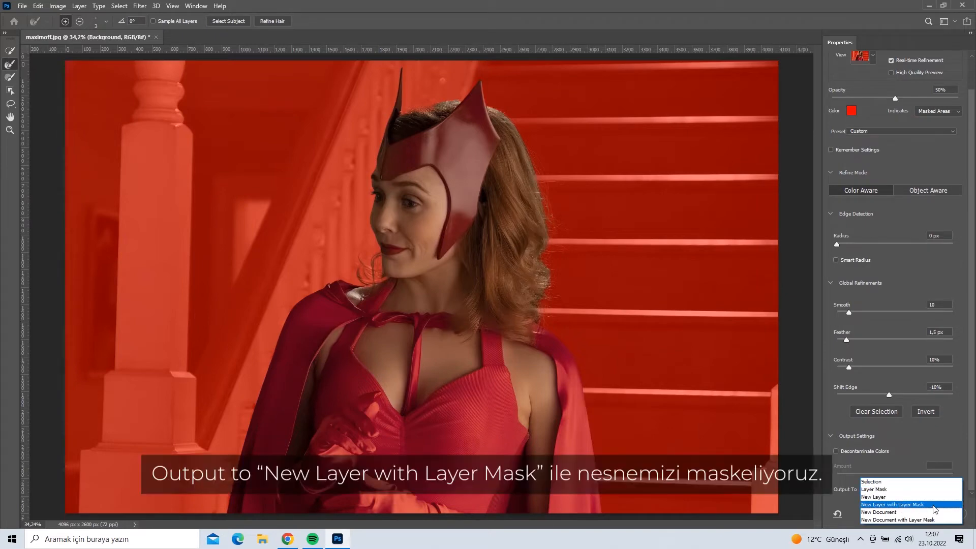
left_click(934, 505)
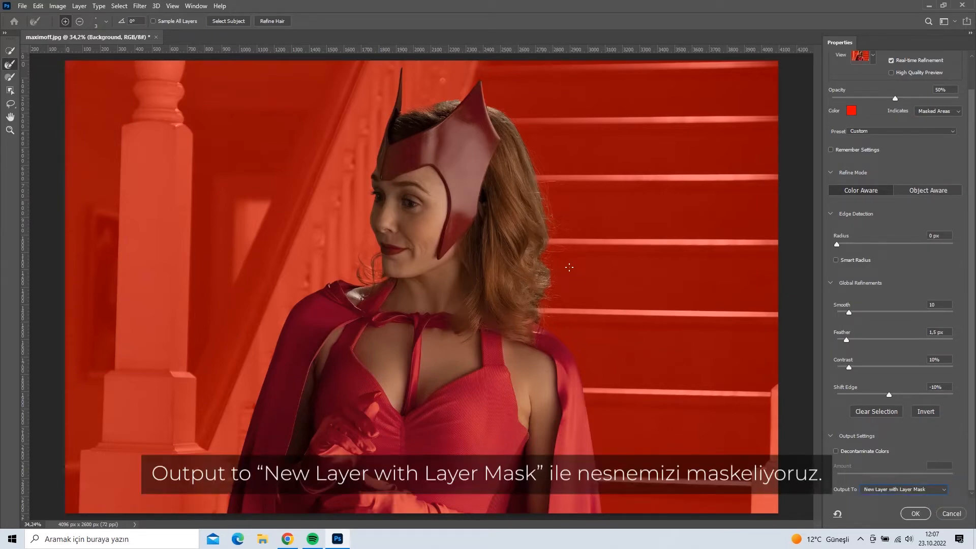
left_click(925, 516)
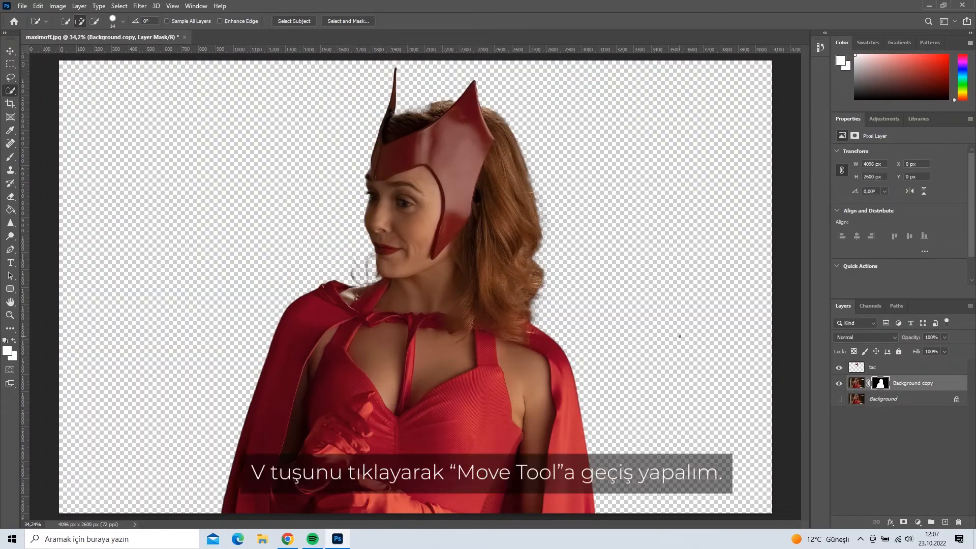
Switch to the Move Tool and rename the masked subject layer "wanda".
key("v")
double_click(915, 383)
type("wanda")
key("Return")
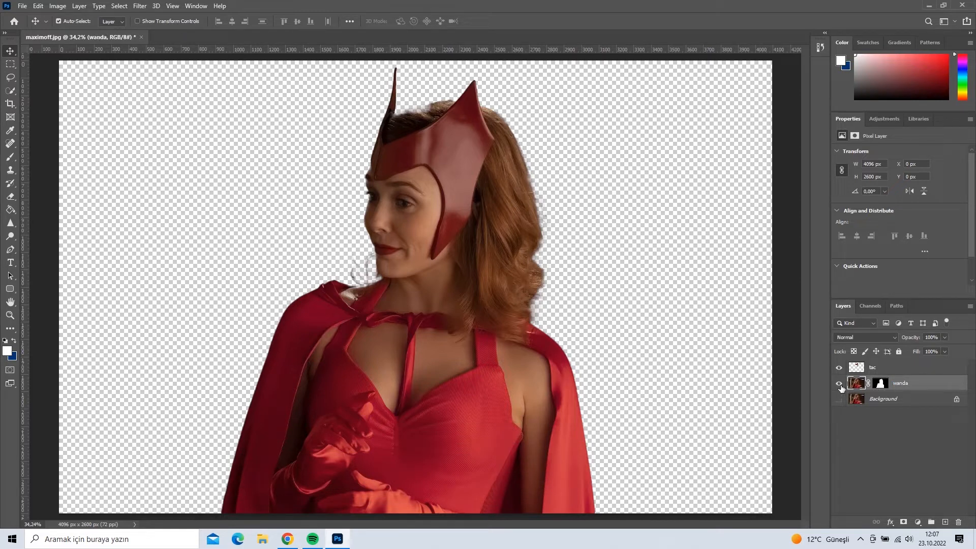
Hide the "tac" and "wanda" layers, then show and select the Background layer.
left_click(840, 367)
left_click(839, 384)
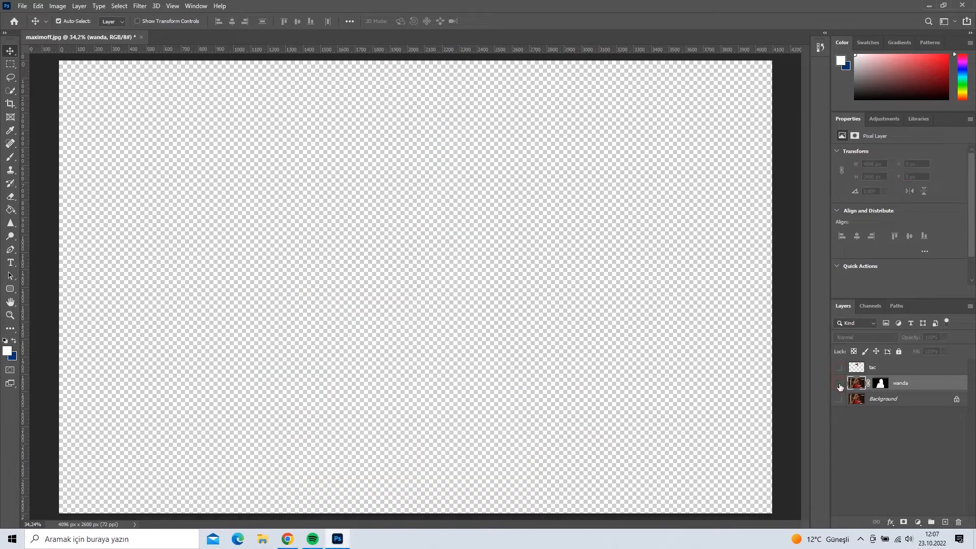
left_click(840, 400)
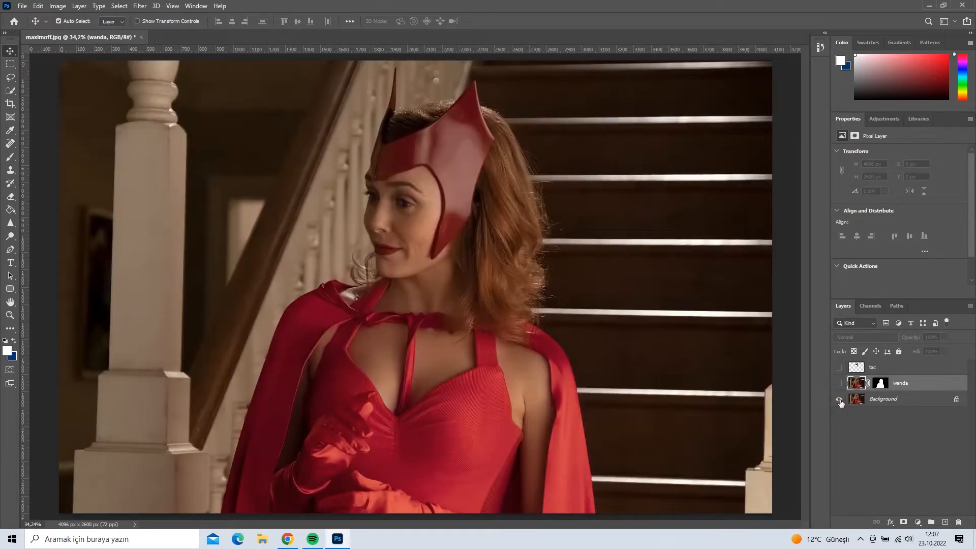
left_click(900, 400)
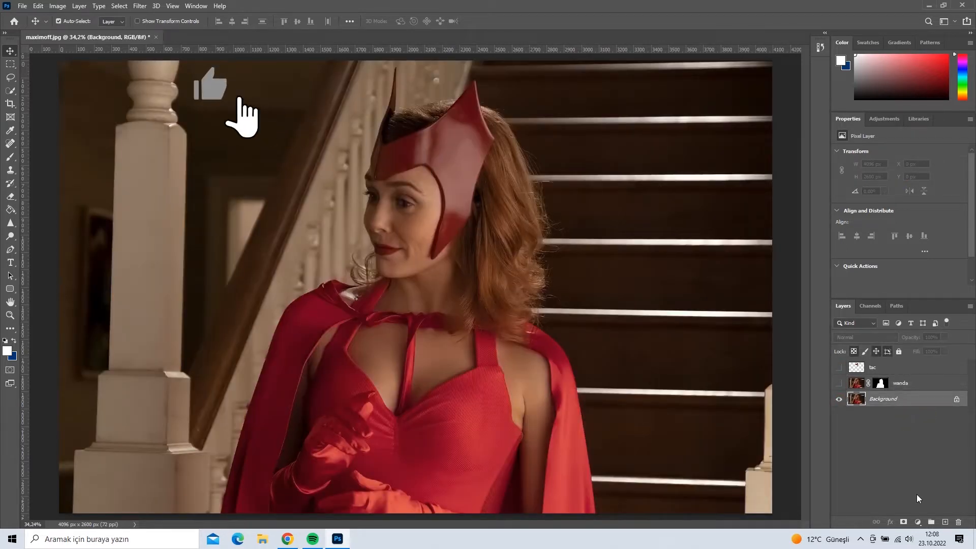
Add a Color Lookup adjustment layer above the Background with the NightFromDay.CUBE 3D LUT.
left_click(918, 522)
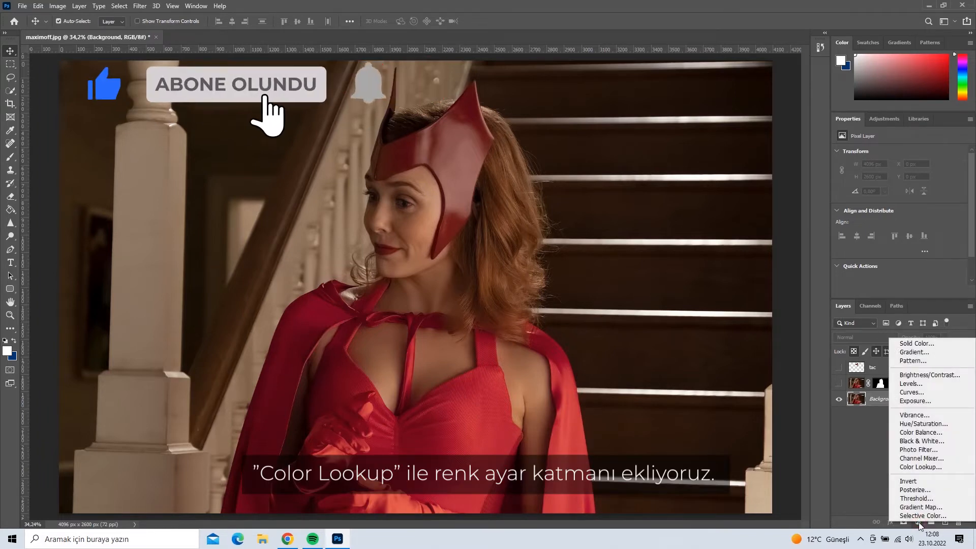
left_click(921, 467)
left_click(923, 153)
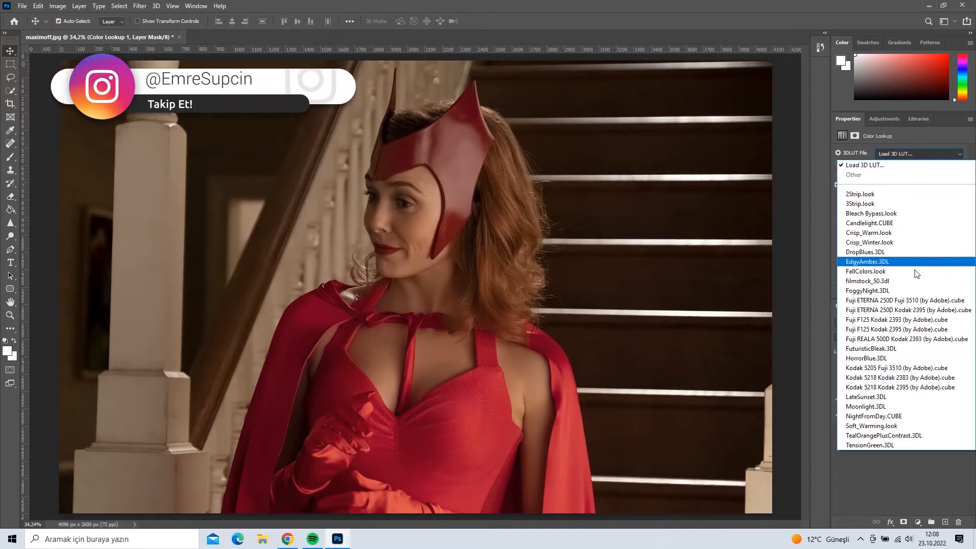
left_click(921, 417)
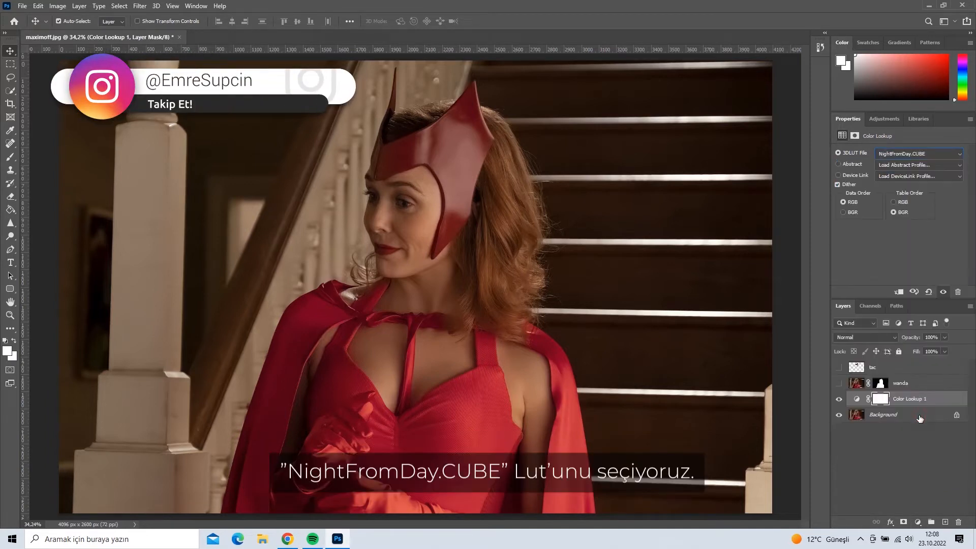
Lower the Color Lookup layer's opacity to 70% and compare the image with and without it.
left_click_drag(945, 352, 932, 350)
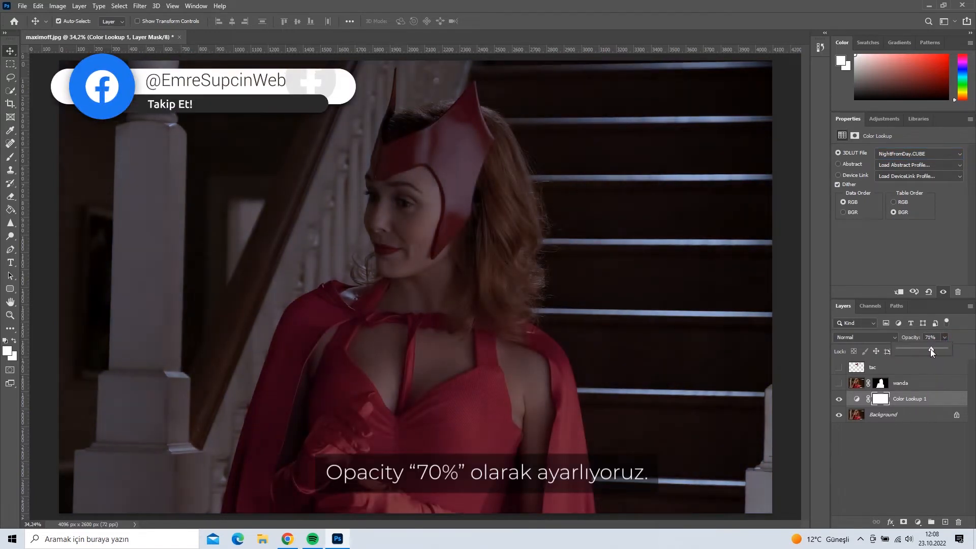
left_click_drag(931, 349, 931, 349)
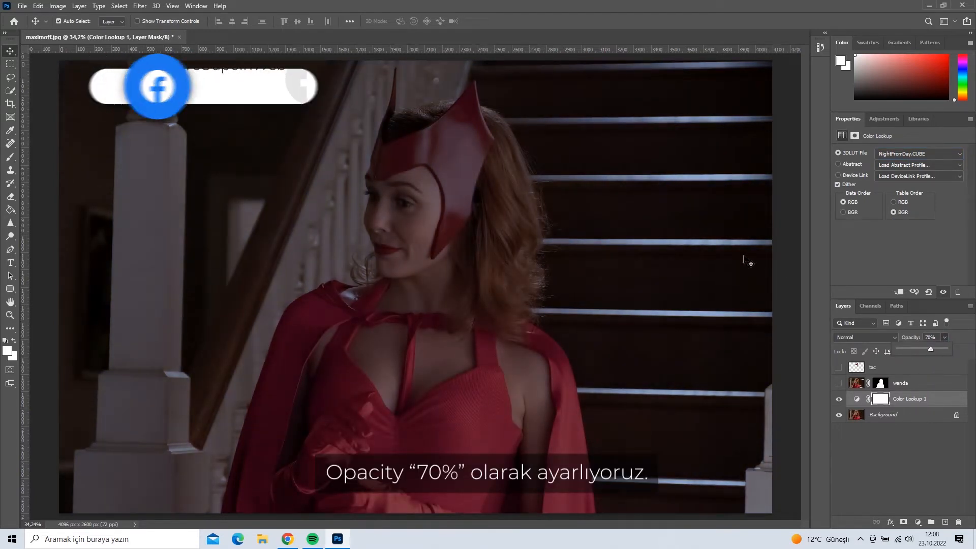
left_click(840, 399)
left_click(840, 399)
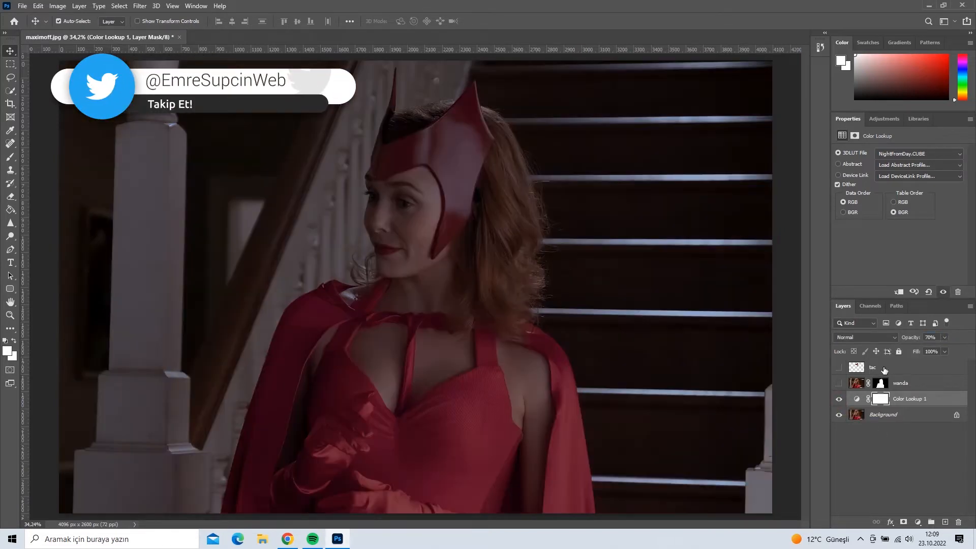
Show the "tac" headpiece layer and convert it to a Smart Object.
left_click(865, 367)
left_click(840, 367)
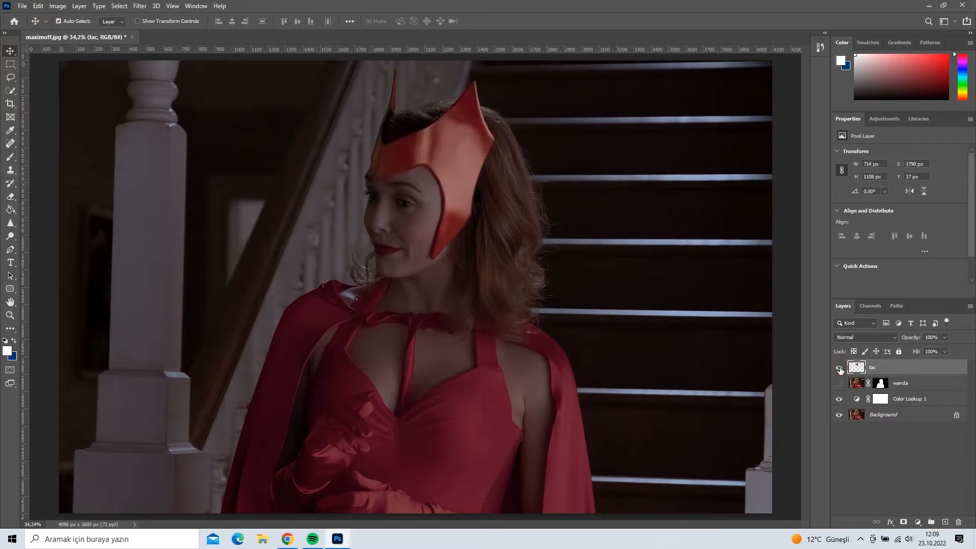
right_click(906, 365)
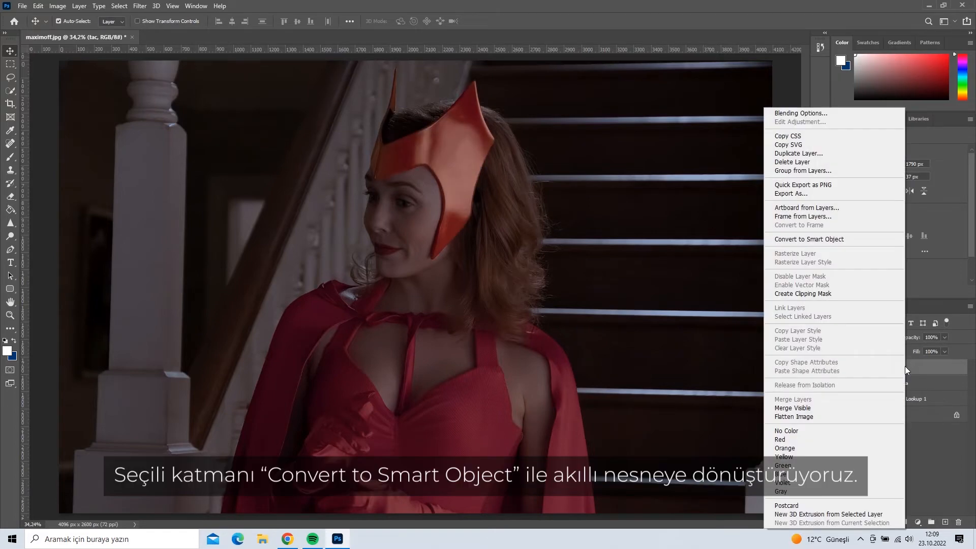
left_click(856, 240)
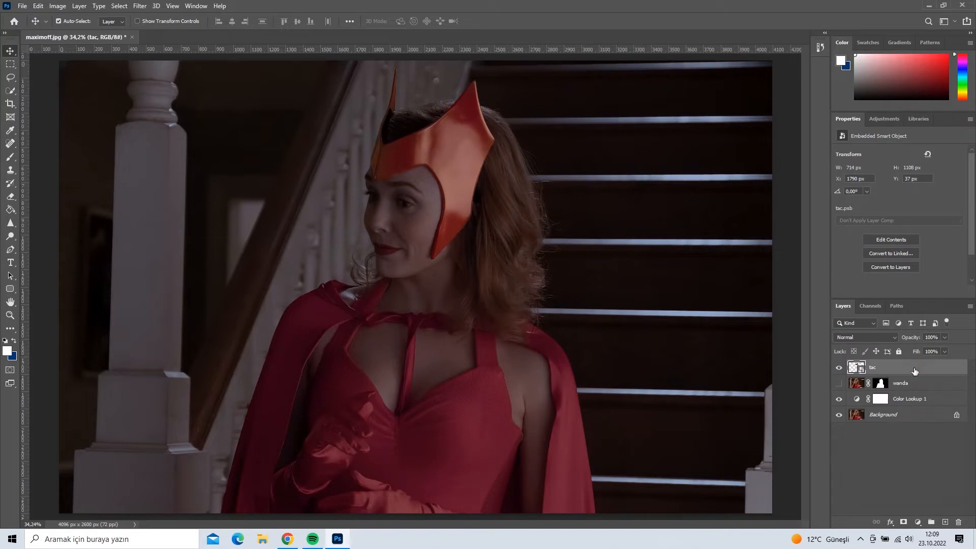
Group the "tac" layer and name the group "glow effect".
key("ctrl+g")
double_click(881, 367)
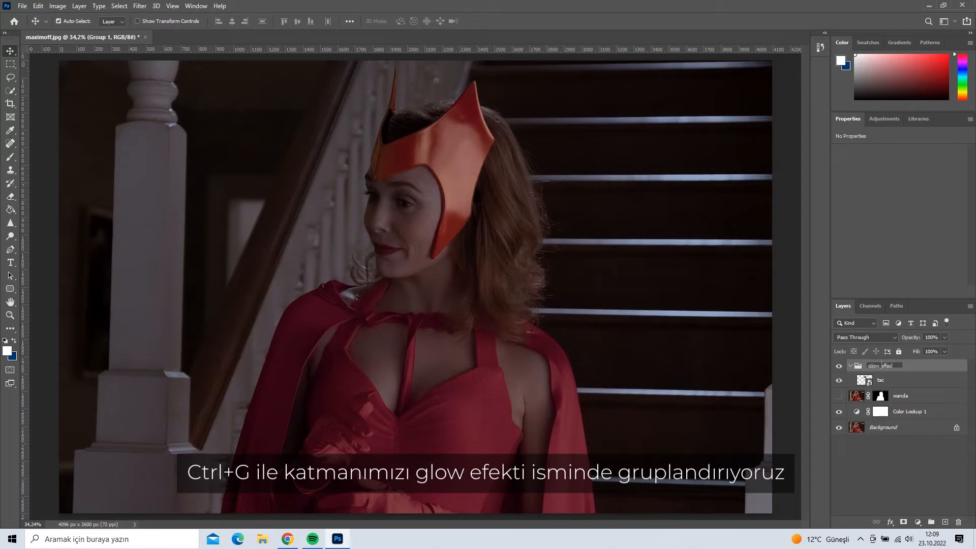
key("Return")
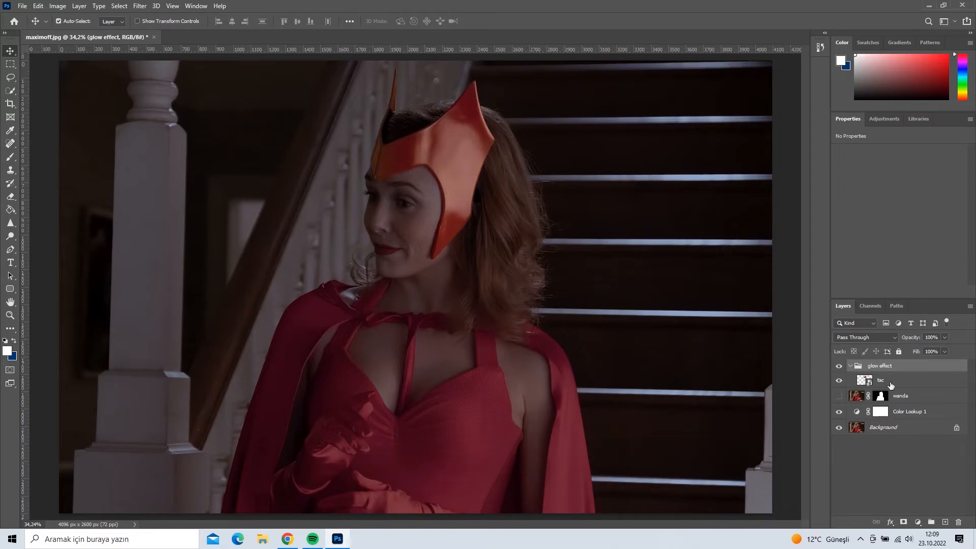
Set the "tac" layer's blending mode to Linear Dodge (Add) and compare the image with and without the layer.
left_click(891, 382)
left_click(888, 337)
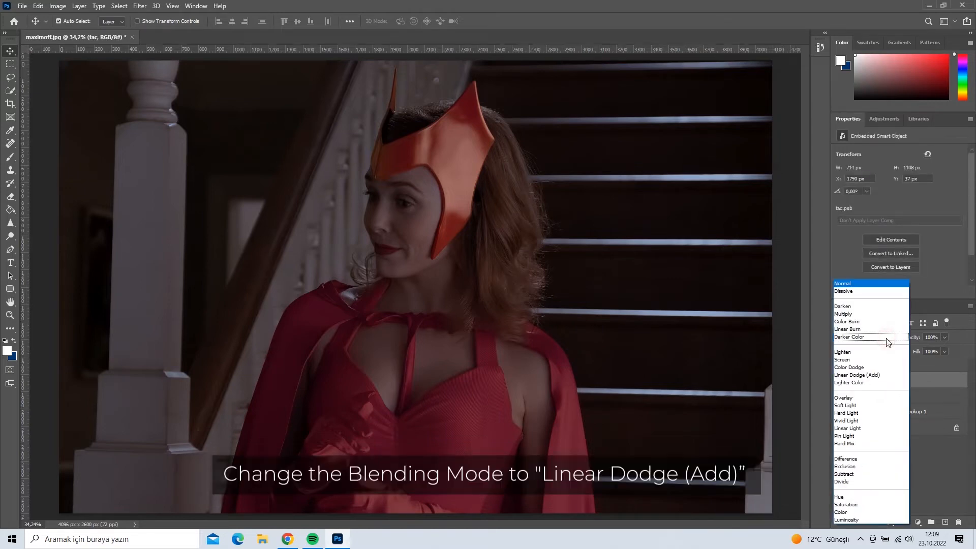
left_click(881, 376)
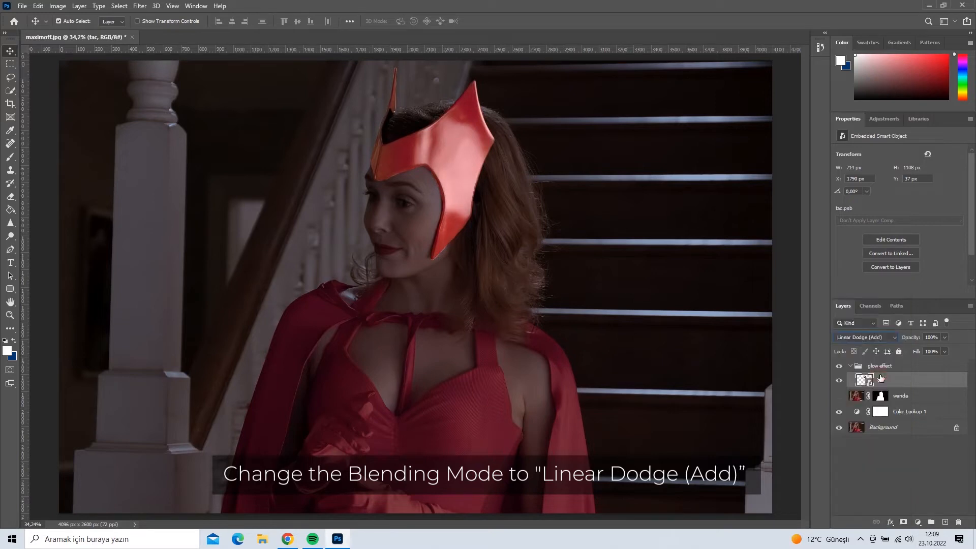
left_click(839, 383)
left_click(839, 383)
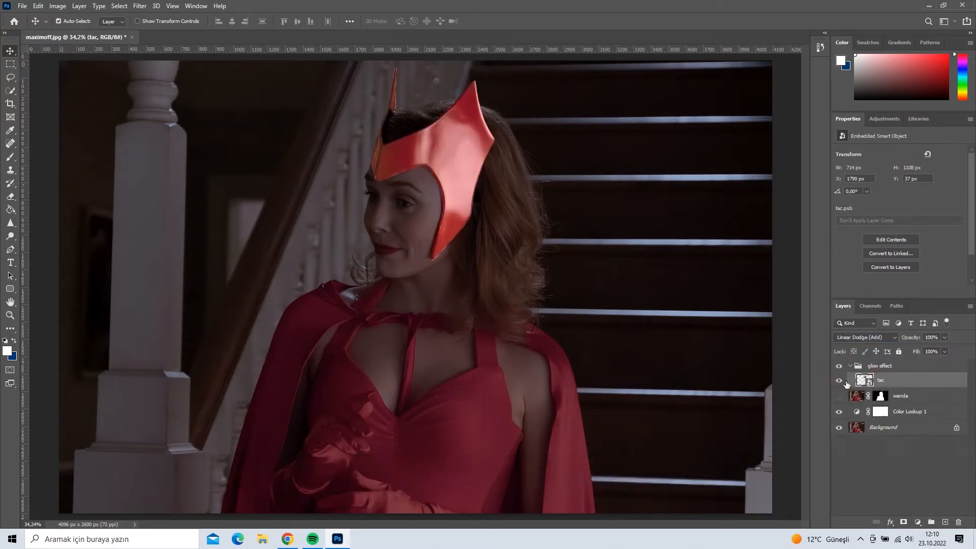
Apply a Gaussian Blur with a 5-pixel radius to the "tac" smart object.
left_click(142, 6)
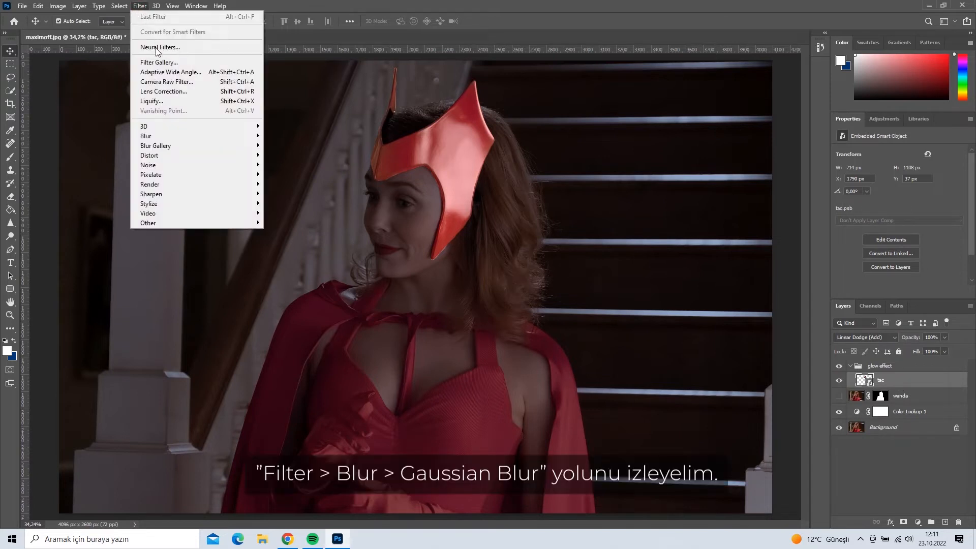
mouse_move(164, 135)
left_click(293, 174)
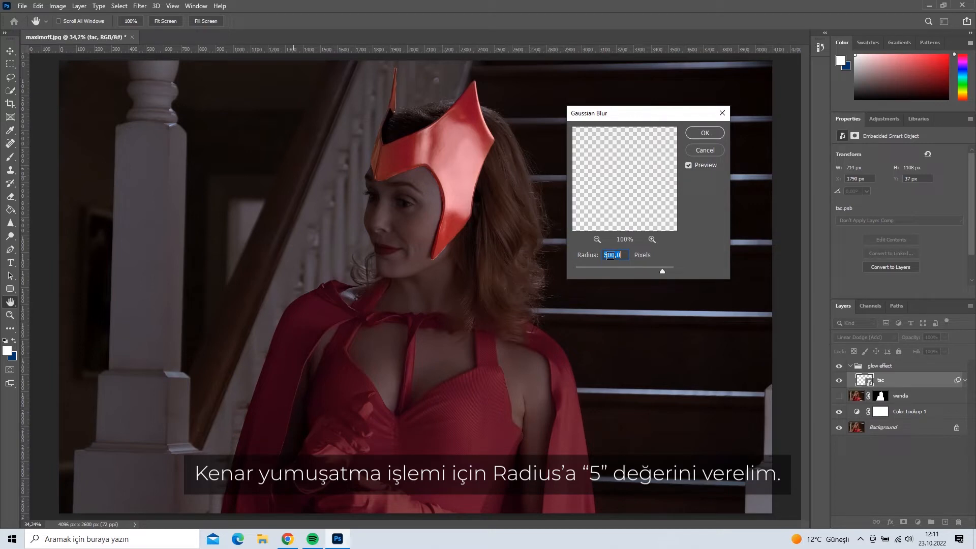
type("5")
left_click(705, 133)
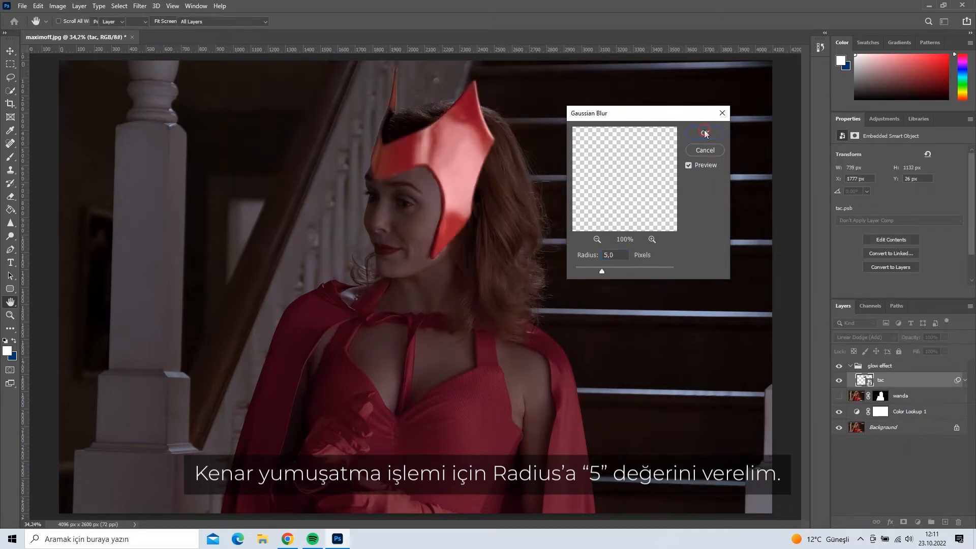
Duplicate the blurred "tac" layer and set the copy's Gaussian Blur radius to 100 pixels.
key("ctrl+j")
double_click(906, 407)
type("100")
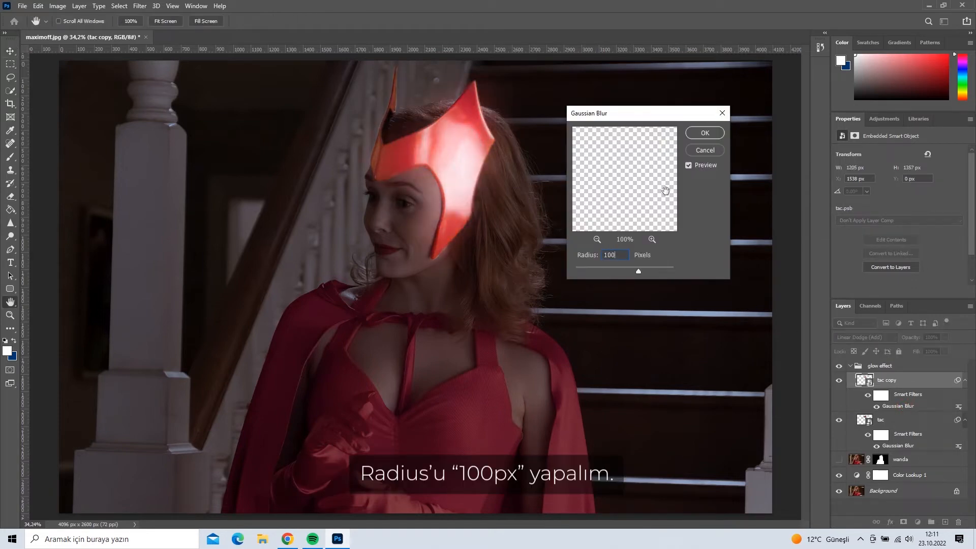
left_click(706, 134)
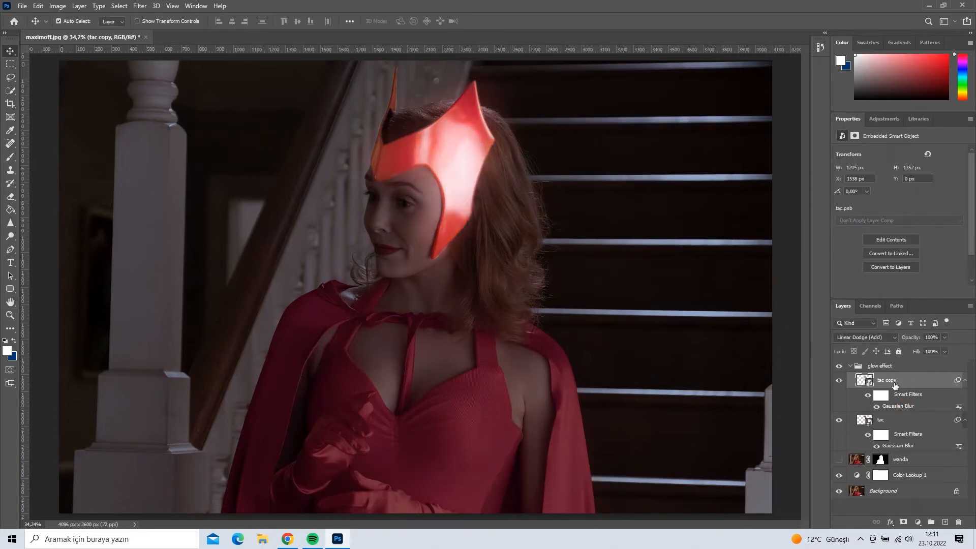
Duplicate the "tac copy" layer and set the new copy's Gaussian Blur radius to 250 pixels.
key("ctrl+j")
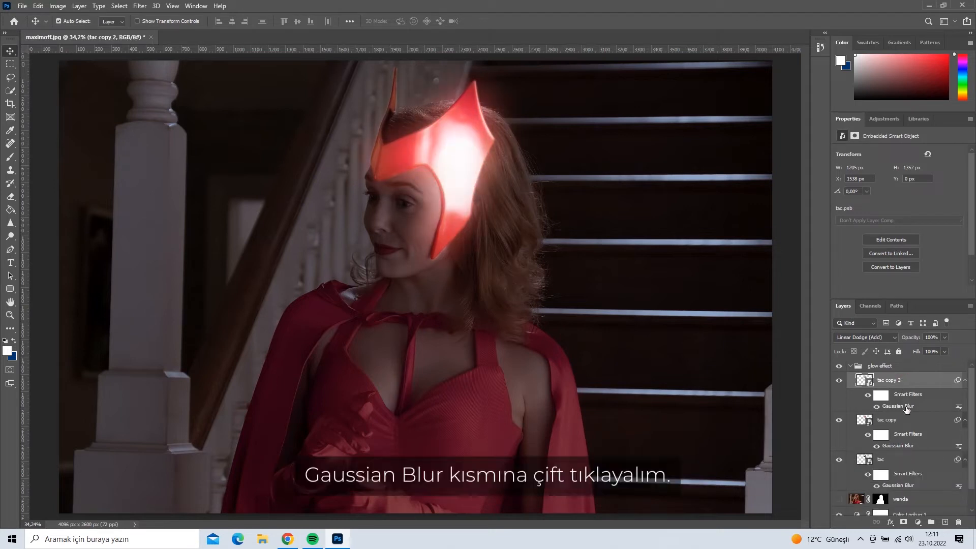
double_click(899, 405)
type("250")
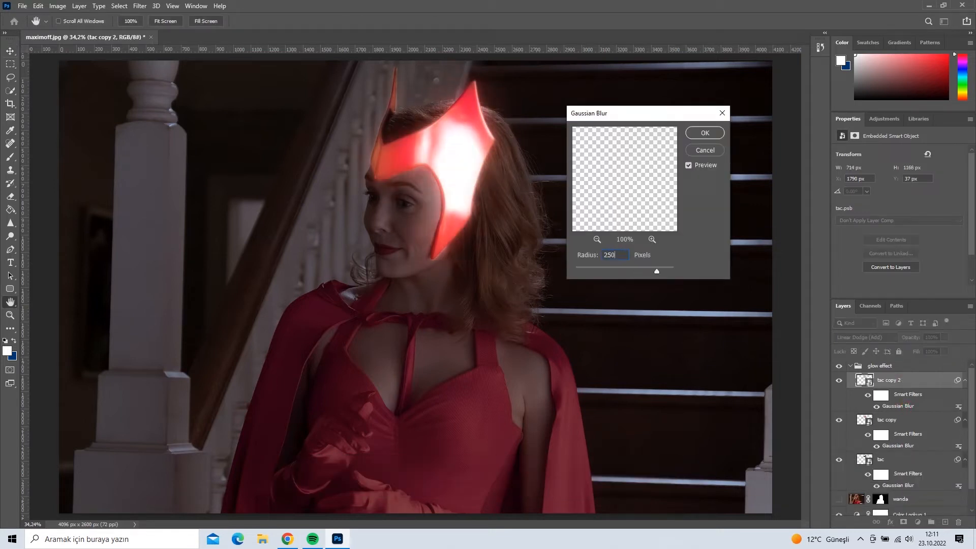
left_click(698, 134)
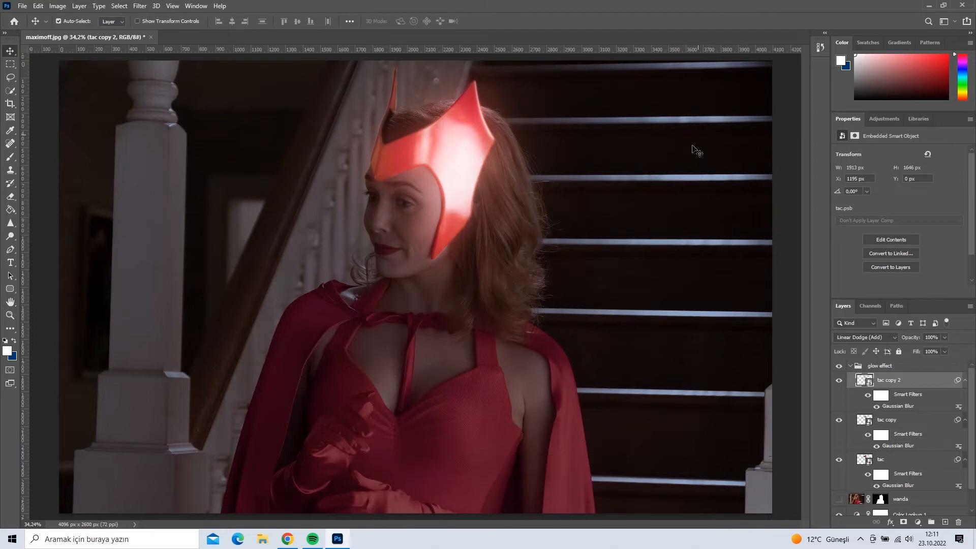
Duplicate "tac copy 2" with a 500-pixel Gaussian Blur radius, then collapse the "glow effect" group and compare the image with and without it.
key("ctrl+j")
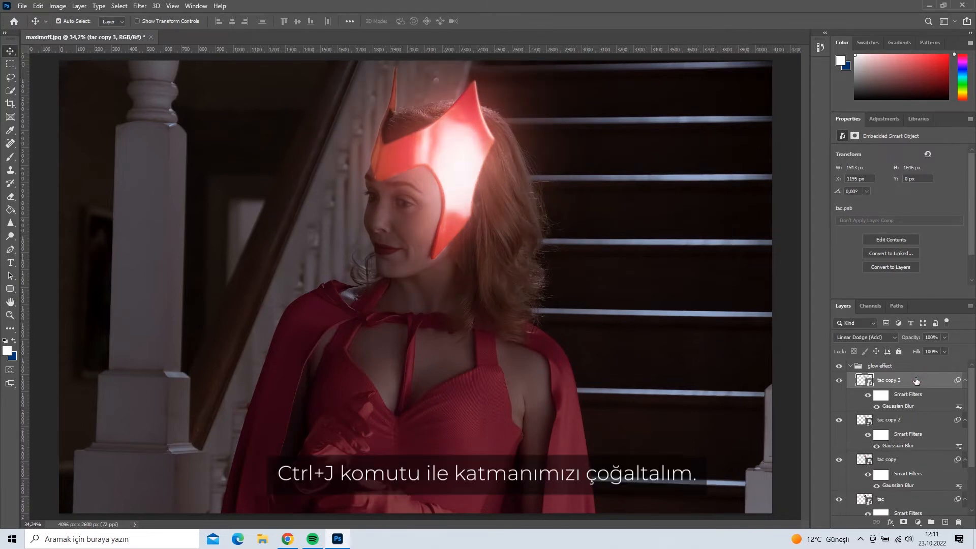
double_click(899, 406)
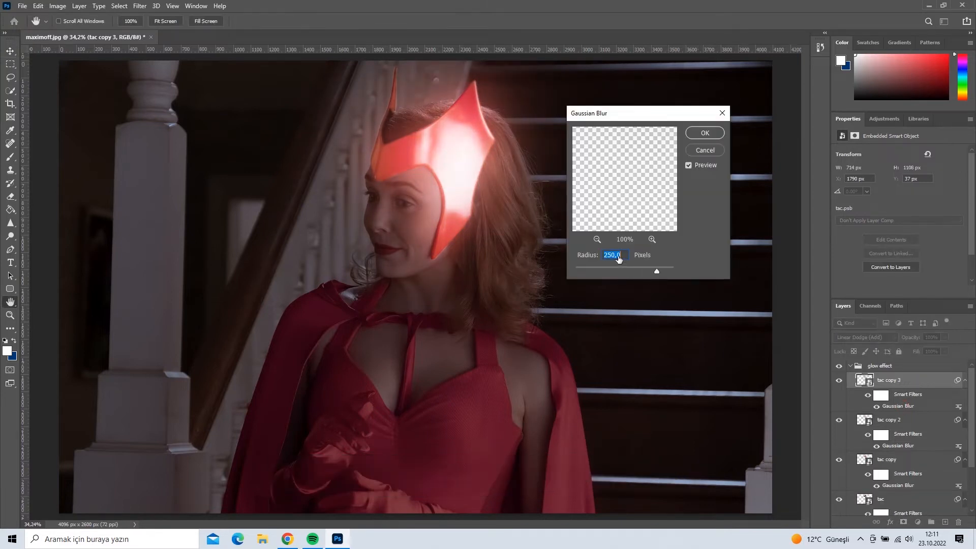
type("500")
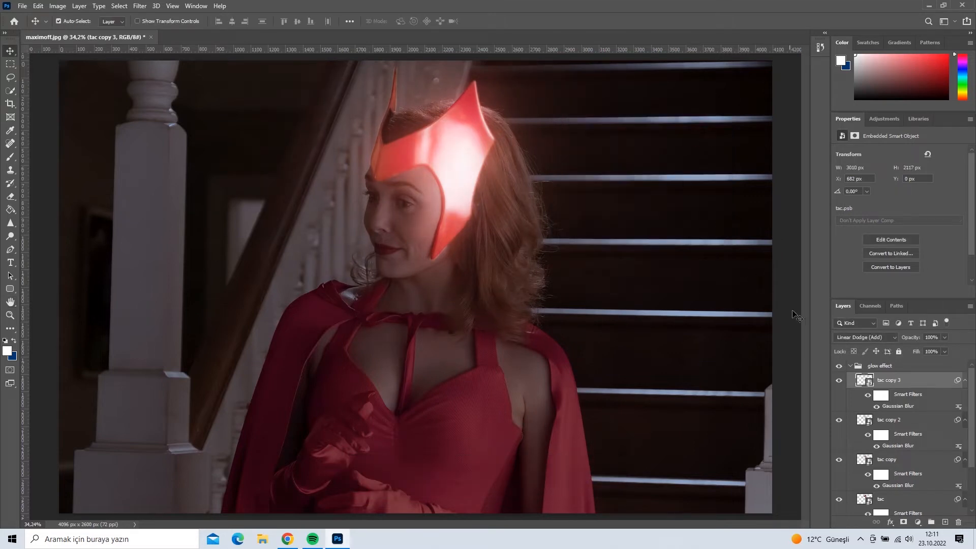
left_click(852, 366)
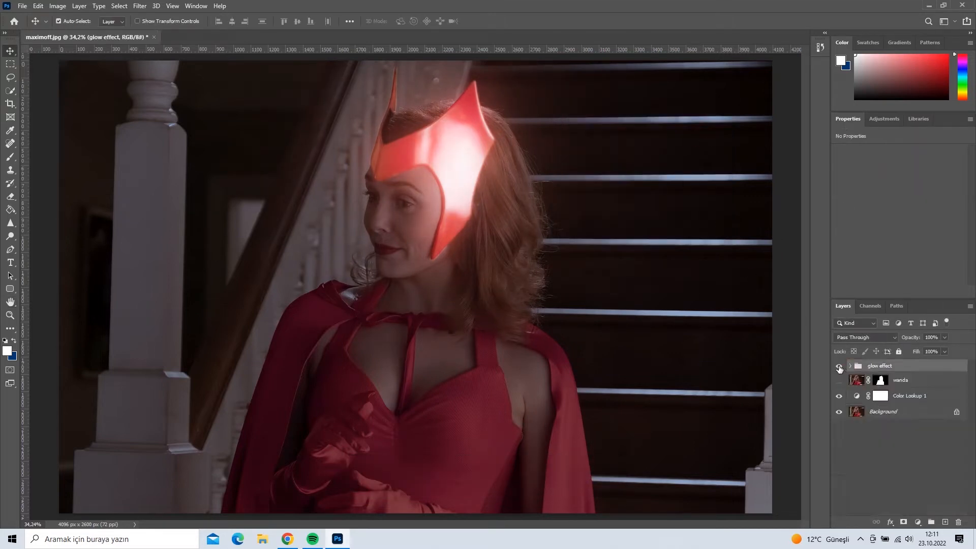
left_click(840, 366)
left_click(840, 366)
left_click(839, 367)
left_click(839, 367)
Add a Hue/Saturation adjustment layer above the "glow effect" group and clip it to the group.
left_click(918, 522)
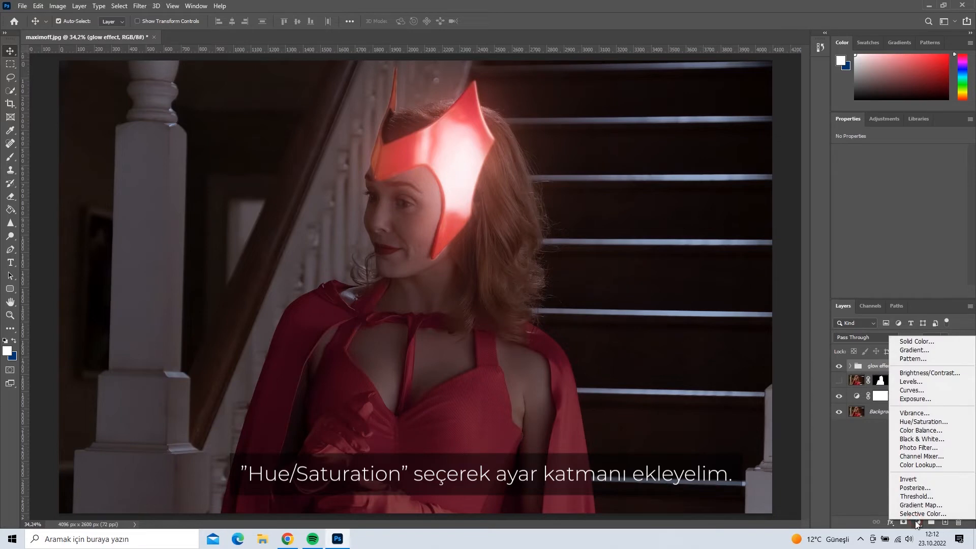
left_click(918, 421)
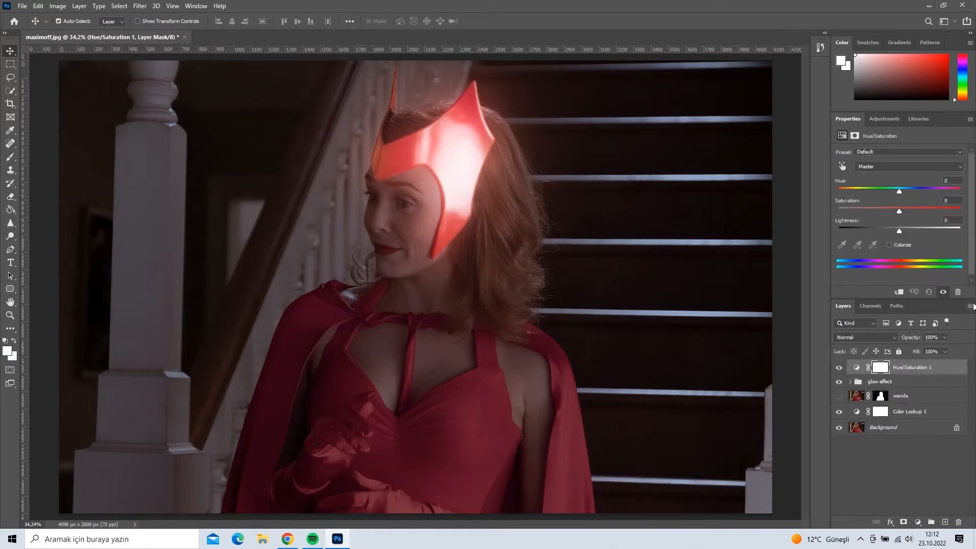
left_click(899, 292)
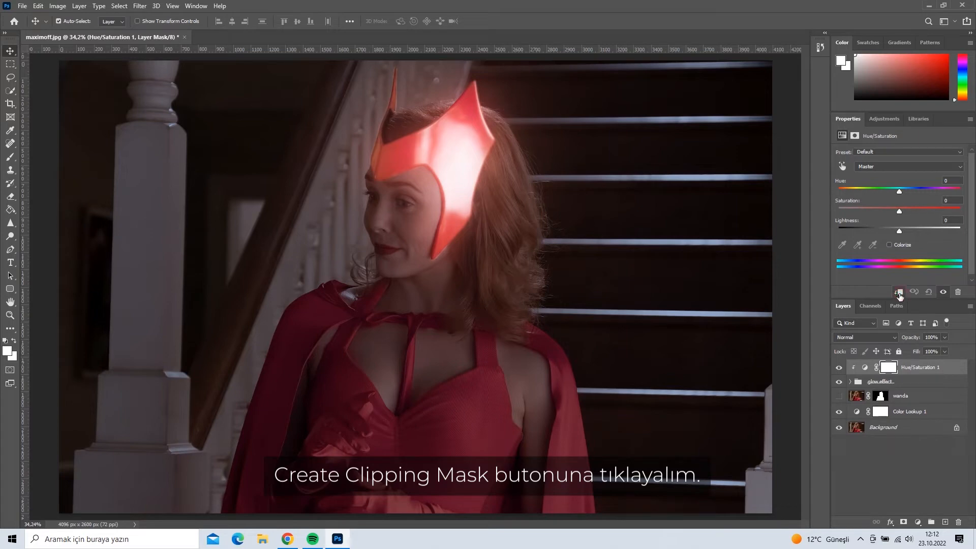
Colorize the glow through the Hue/Saturation layer with Hue 360, Saturation 80 and Lightness -10.
left_click(890, 245)
left_click_drag(943, 191, 965, 194)
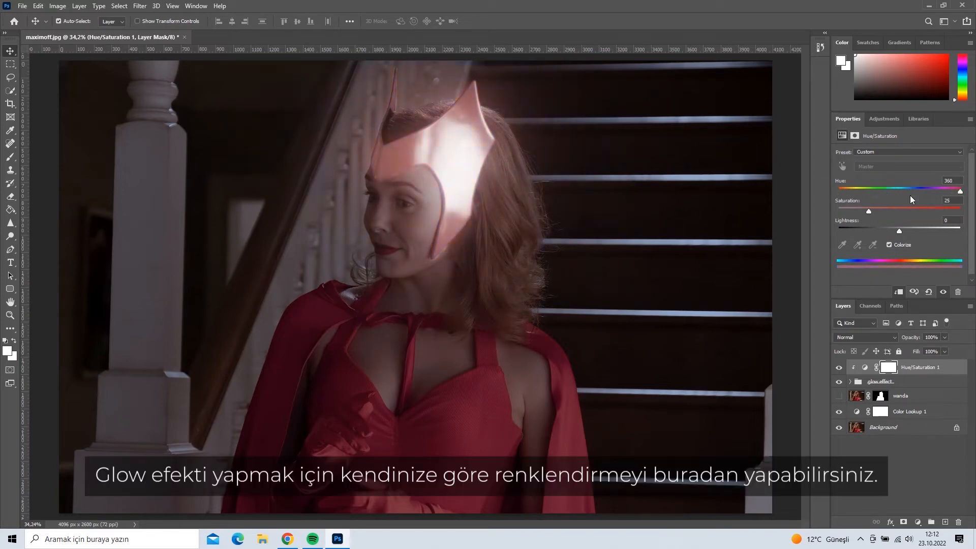
left_click_drag(883, 210, 949, 213)
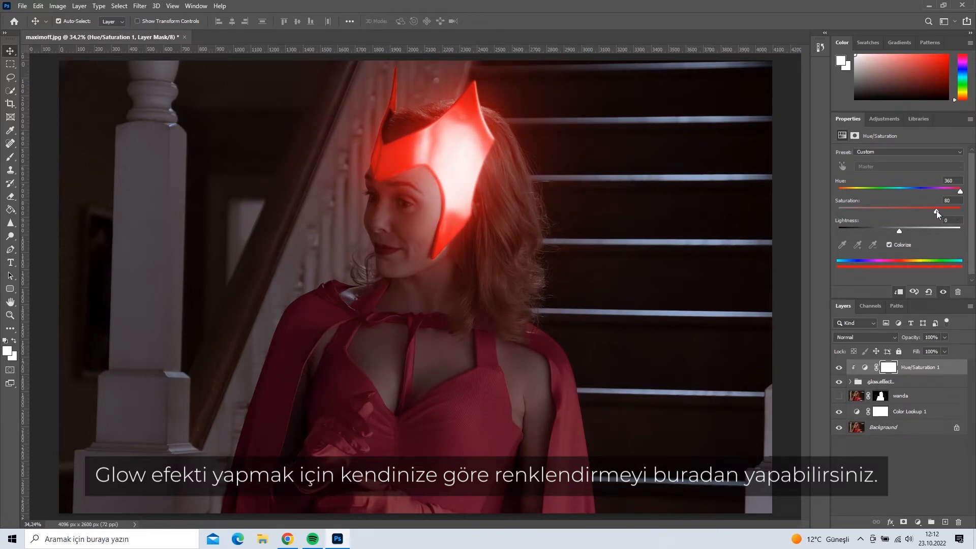
left_click_drag(901, 232, 879, 229)
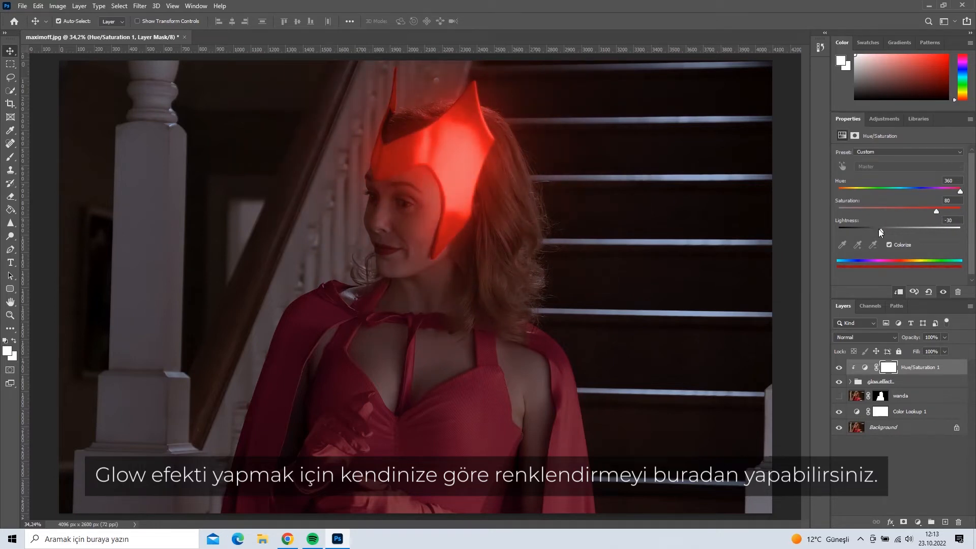
left_click_drag(881, 232, 893, 232)
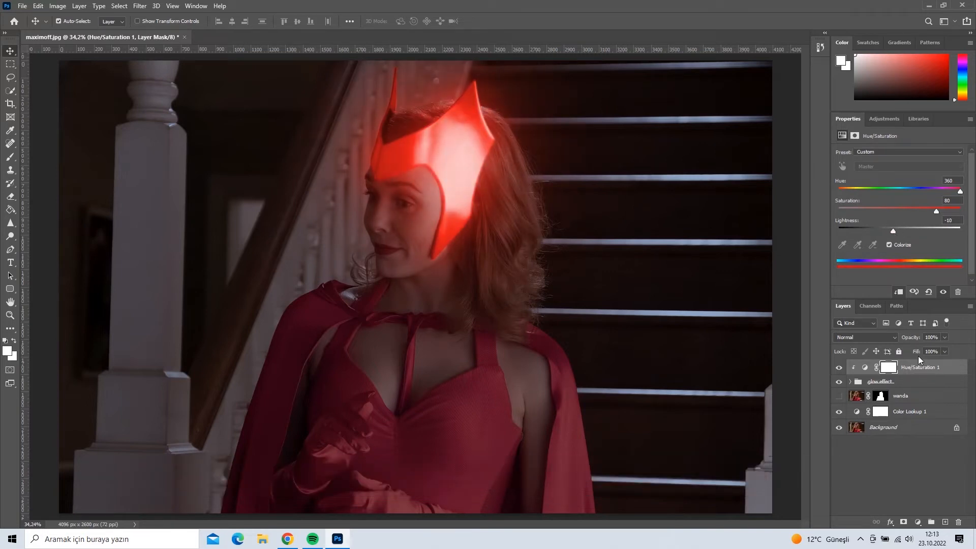
Duplicate the Hue/Saturation layer and move the copy between the "glow effect" group and the "wanda" layer.
left_click(922, 371)
key("ctrl+j")
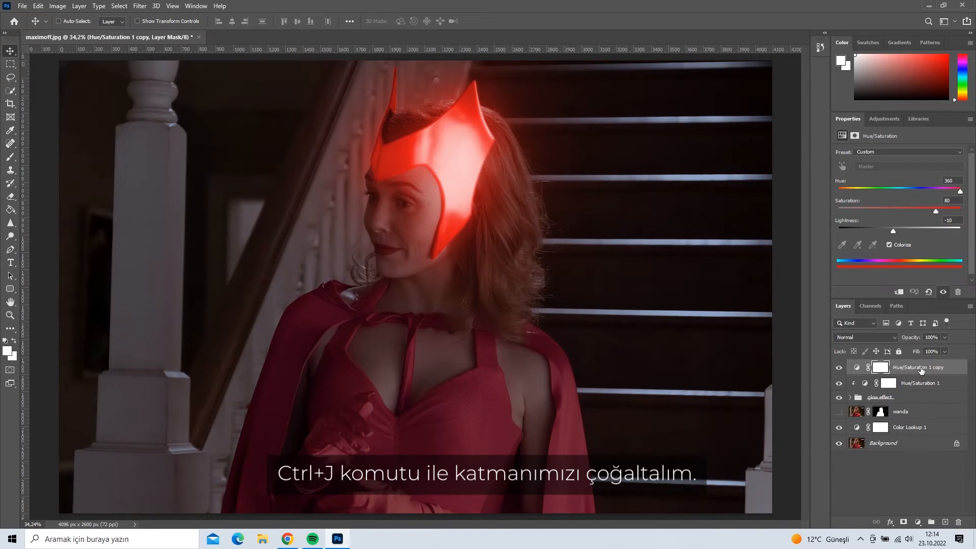
left_click_drag(922, 371, 919, 412)
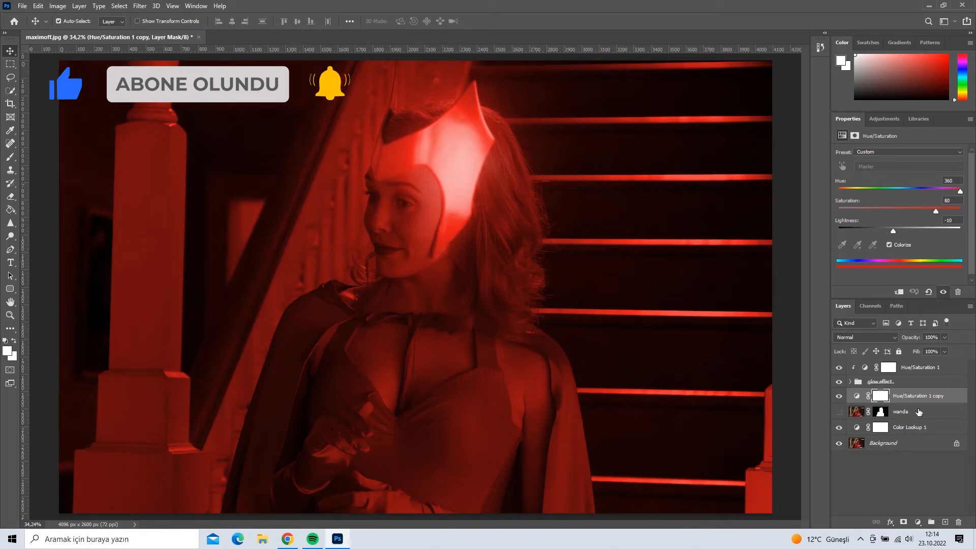
Compare the image without "Hue/Saturation 1 copy", then replace that layer's mask with a copy of the "wanda" mask.
left_click(840, 396)
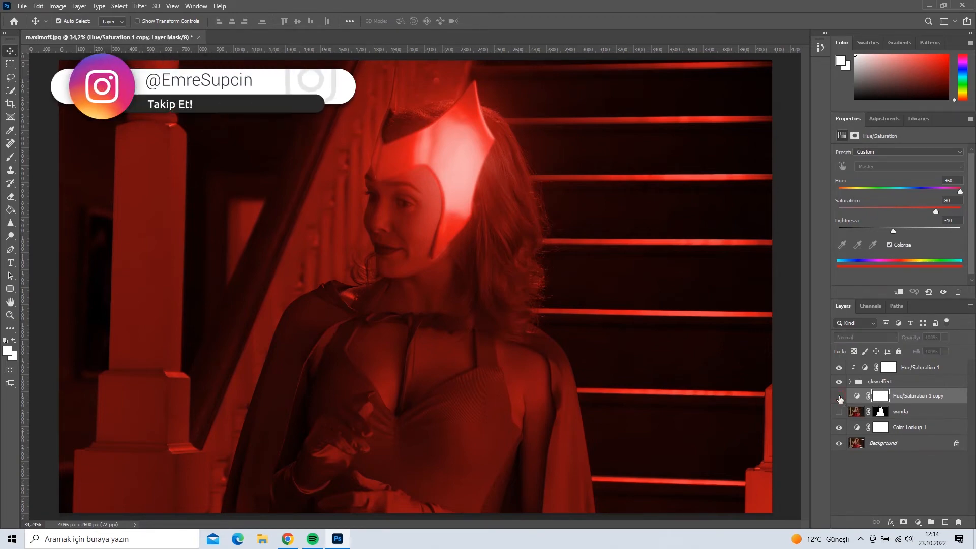
left_click(840, 396)
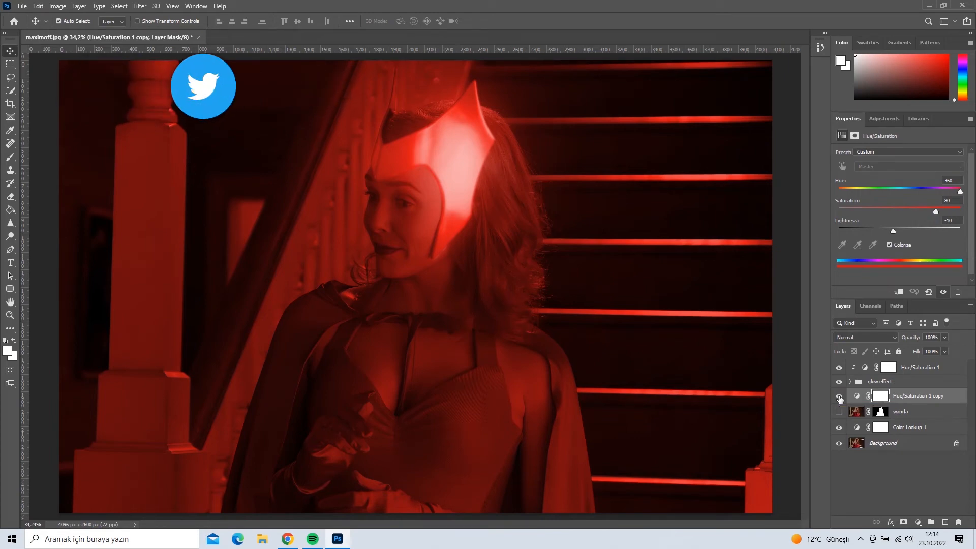
left_click(881, 411)
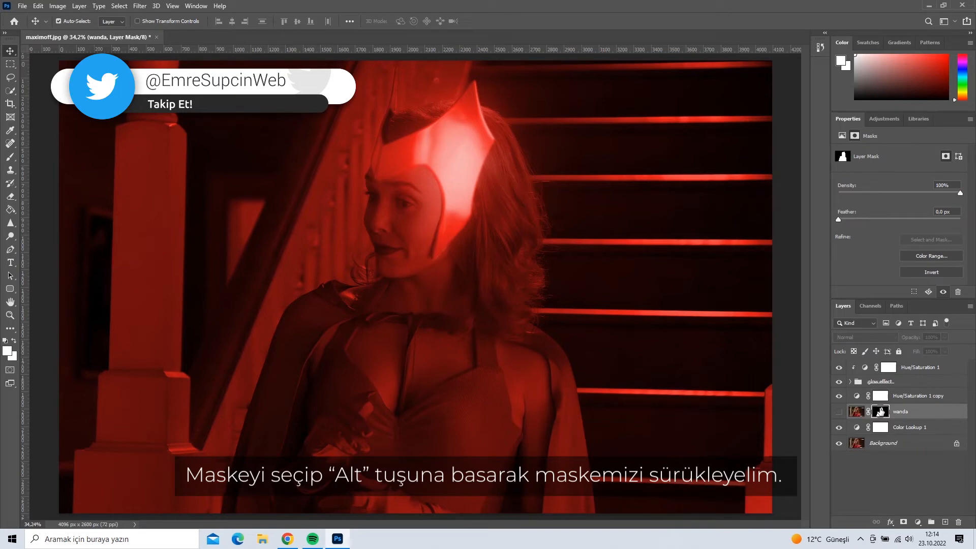
left_click_drag(882, 412, 883, 399)
left_click(443, 201)
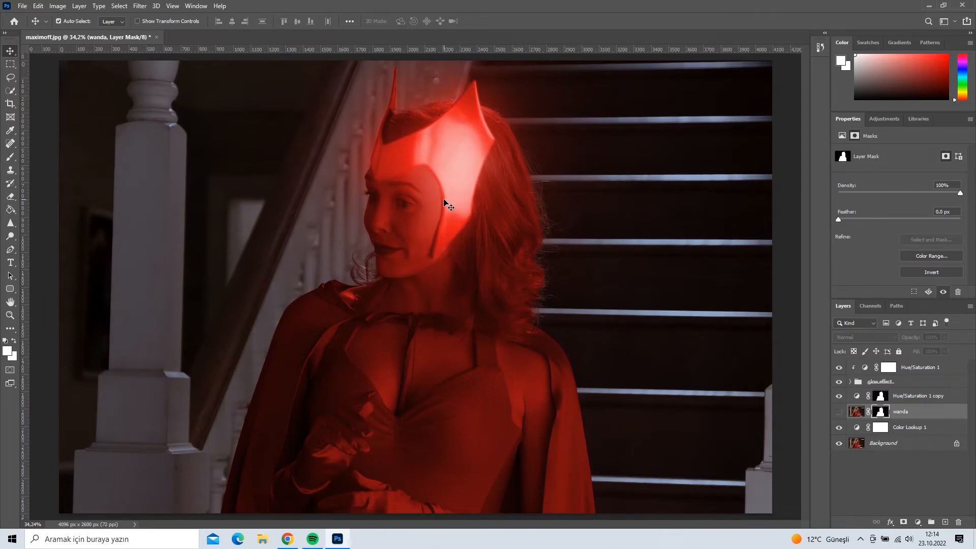
In the blending options of "Hue/Saturation 1 copy", split the Underlying Layer's dark Blend If slider to 34 / 104.
left_click(911, 399)
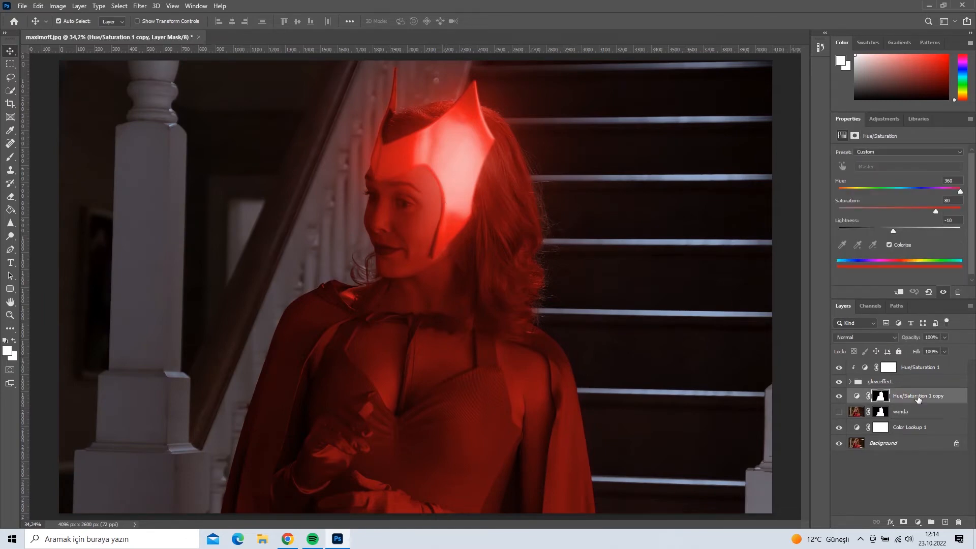
right_click(919, 401)
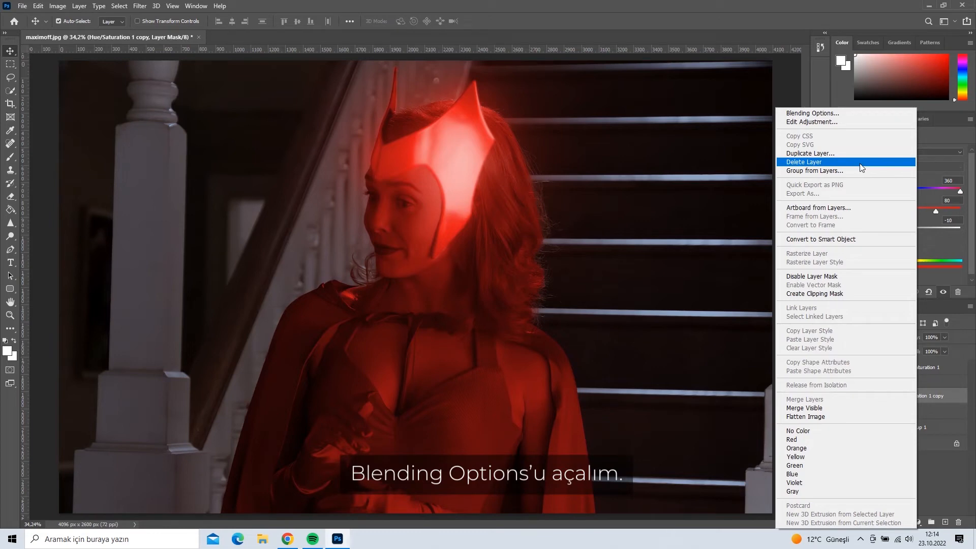
left_click(863, 114)
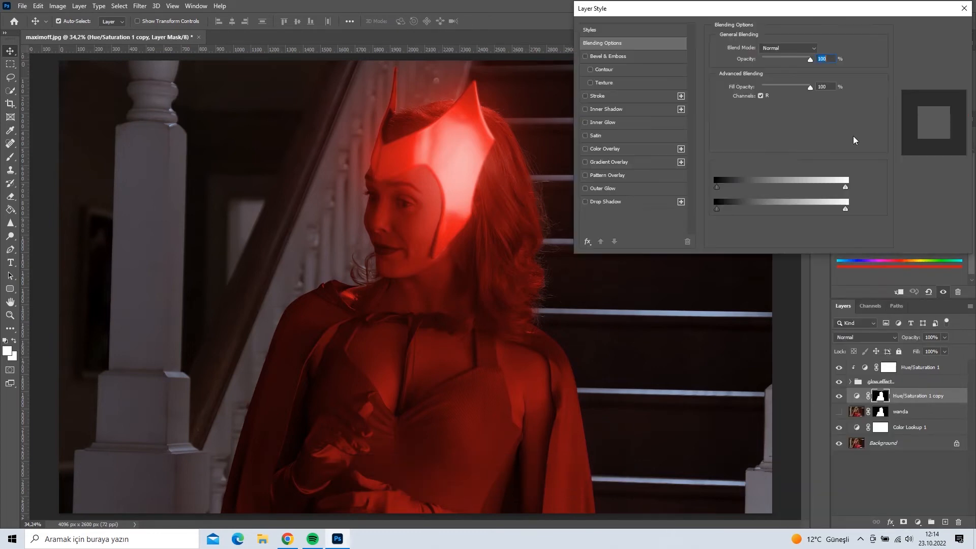
left_click_drag(717, 209, 749, 212)
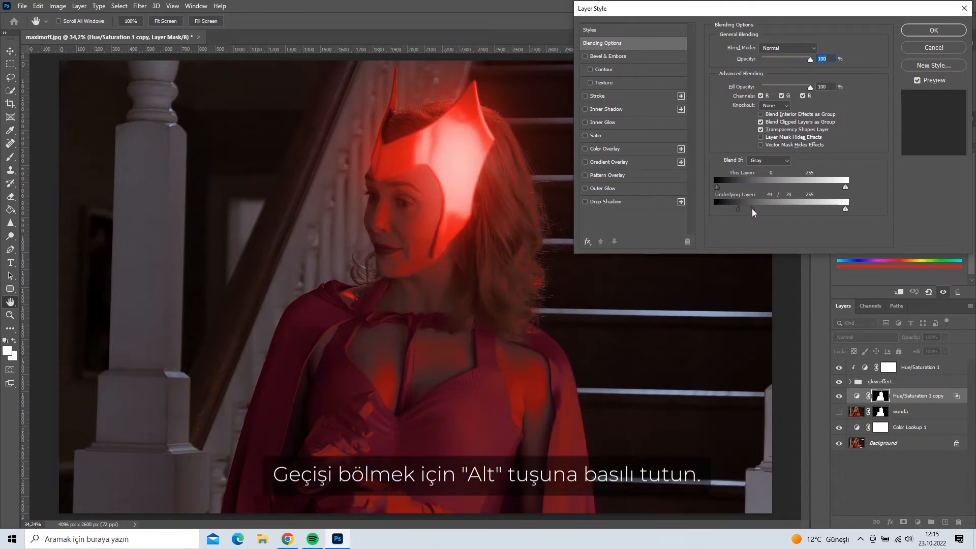
mouse_move(738, 209)
left_mouse_down()
mouse_move(727, 210)
mouse_move(767, 213)
mouse_move(735, 213)
left_mouse_up()
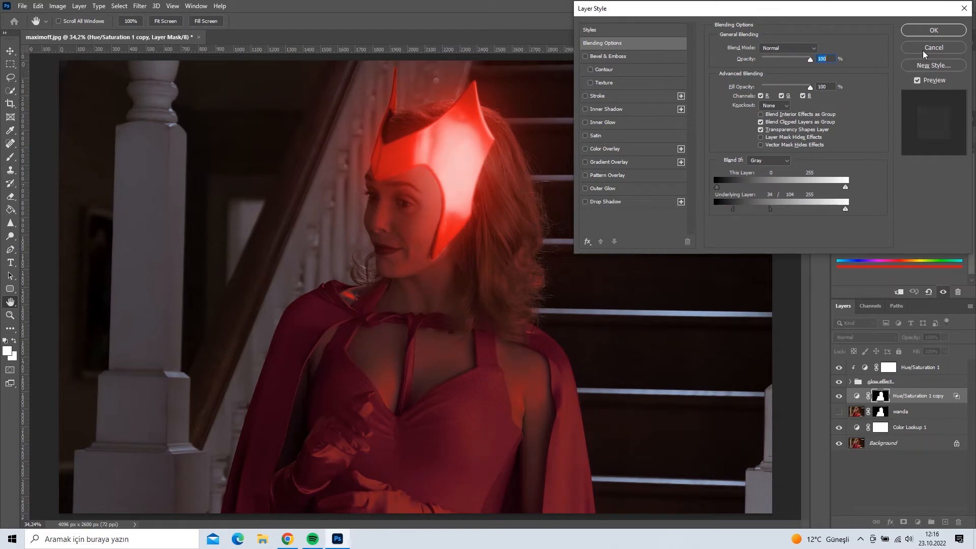
left_click(941, 31)
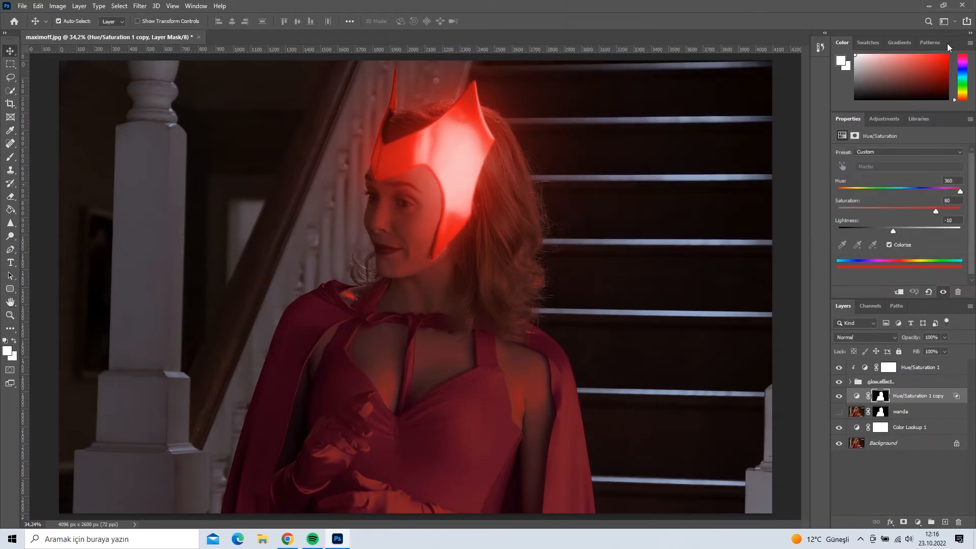
Set the blend mode of "Hue/Saturation 1 copy" to Linear Dodge (Add) and compare the image with and without it.
left_click(856, 396)
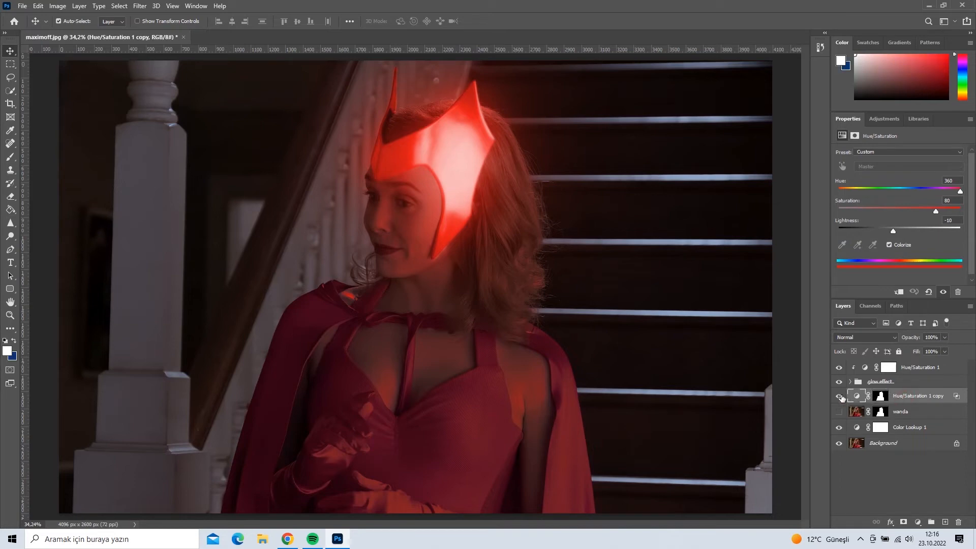
left_click(839, 396)
left_click(840, 396)
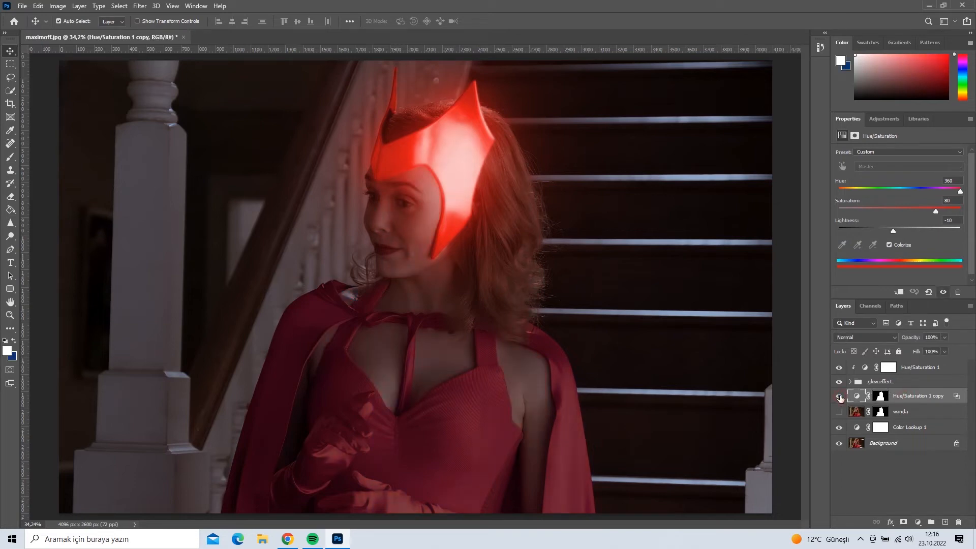
left_click(883, 338)
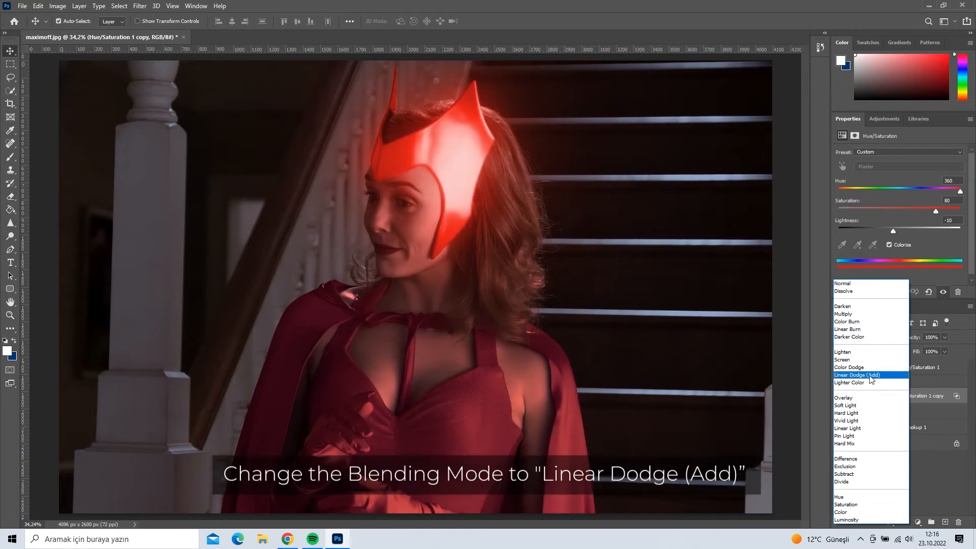
left_click(871, 376)
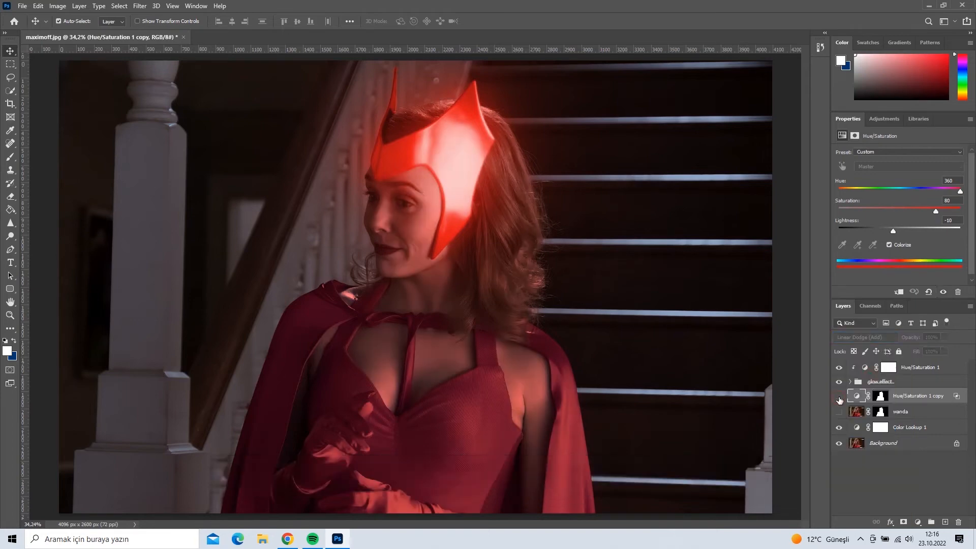
left_click(839, 397)
left_click(839, 397)
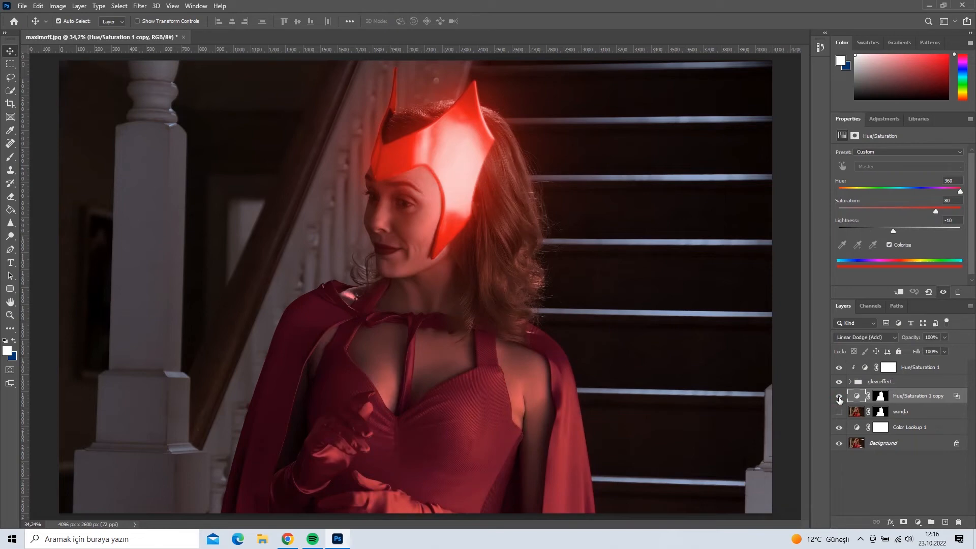
Add a Levels adjustment layer directly above "Color Lookup 1".
left_click(900, 428)
left_click(918, 522)
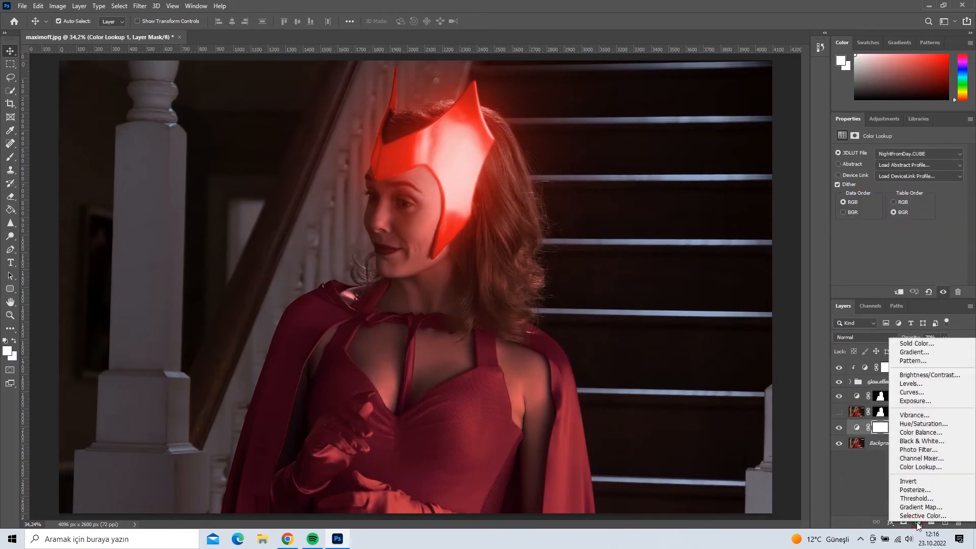
left_click(923, 384)
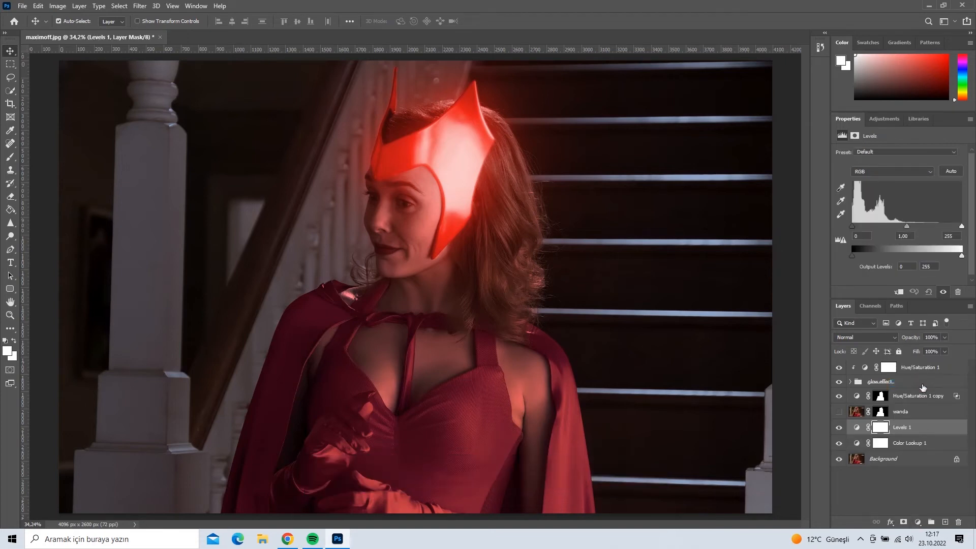
Replace the Levels layer's mask with a copy of the "wanda" mask and invert it.
left_click(910, 414)
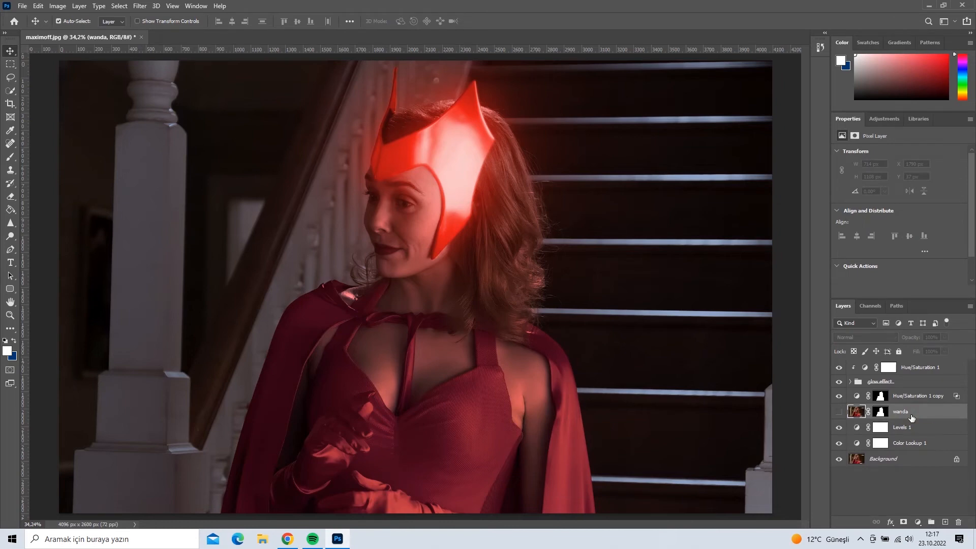
left_click_drag(889, 416, 881, 431)
left_click(446, 201)
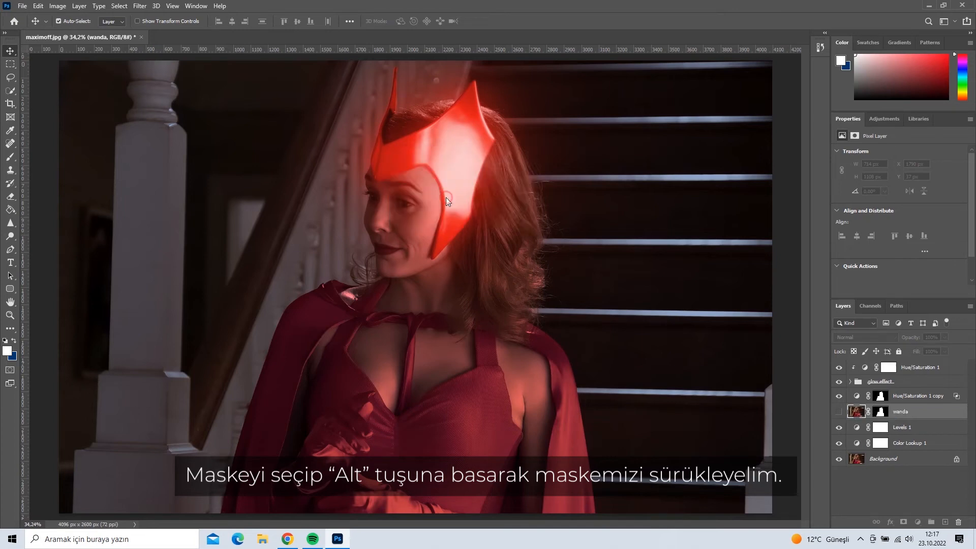
left_click(883, 430)
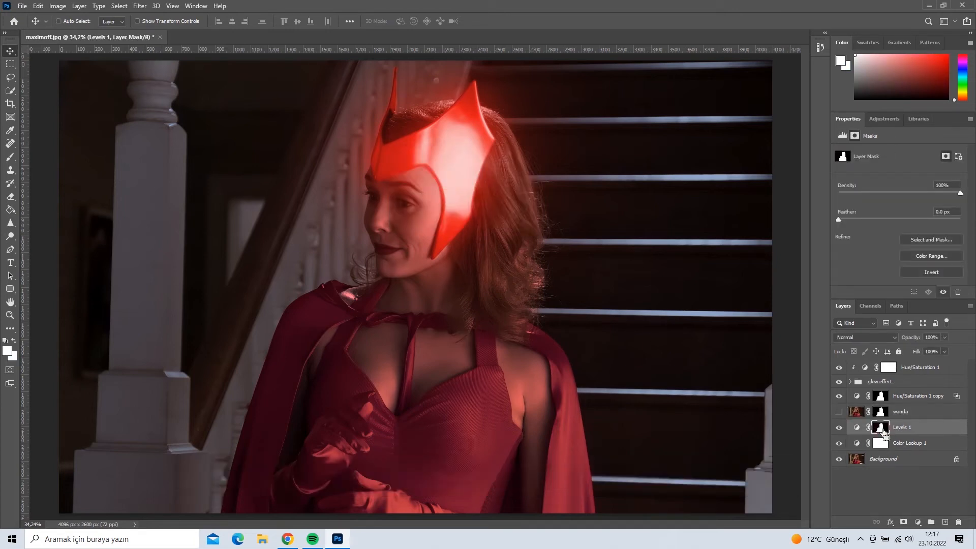
key("ctrl+i")
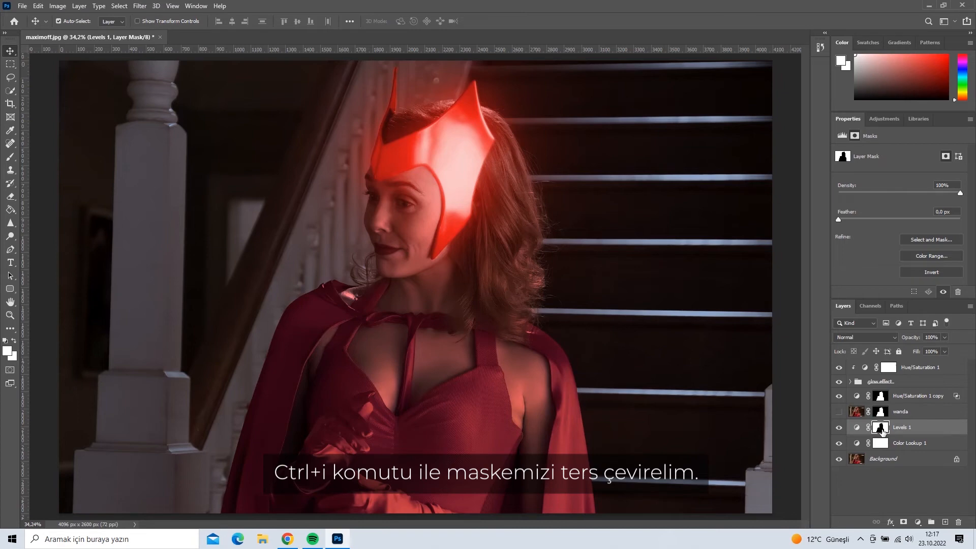
Lower the Levels output white point to 130 to darken the background, and compare with the layer hidden.
left_click(857, 429)
left_click_drag(962, 256, 915, 257)
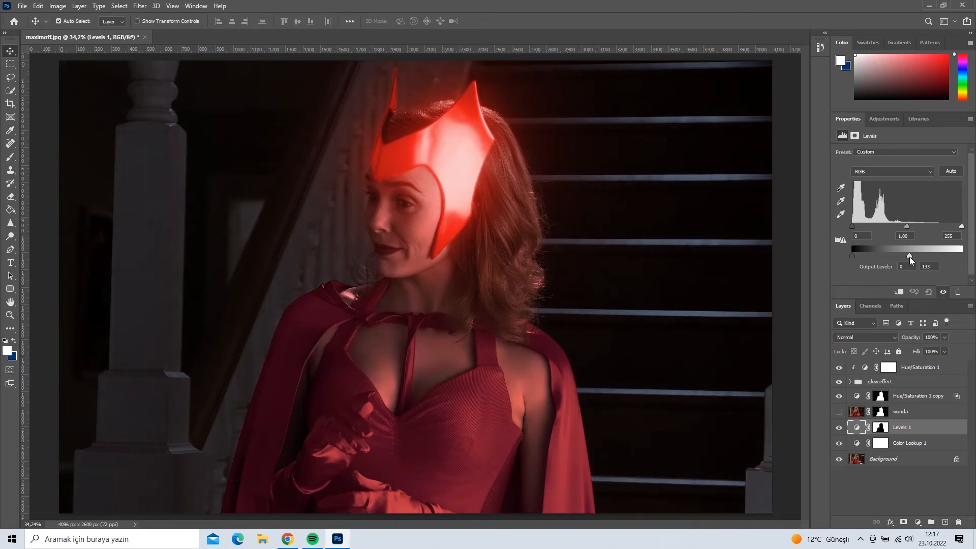
left_click_drag(909, 258, 908, 258)
left_click(839, 430)
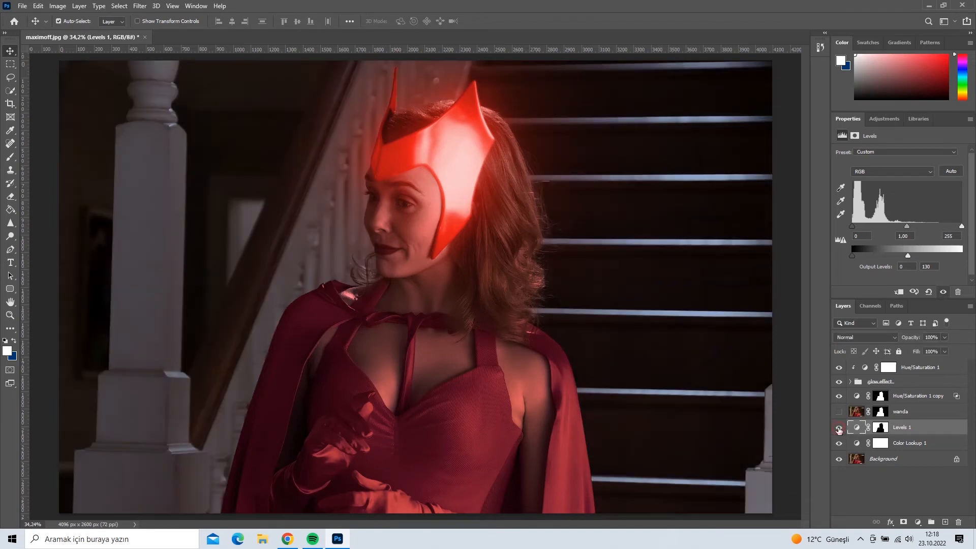
left_click(839, 430)
Target the Levels layer mask with the Brush tool and set the foreground color to white (ffffff).
left_click(881, 427)
key("b")
key("d")
key("x")
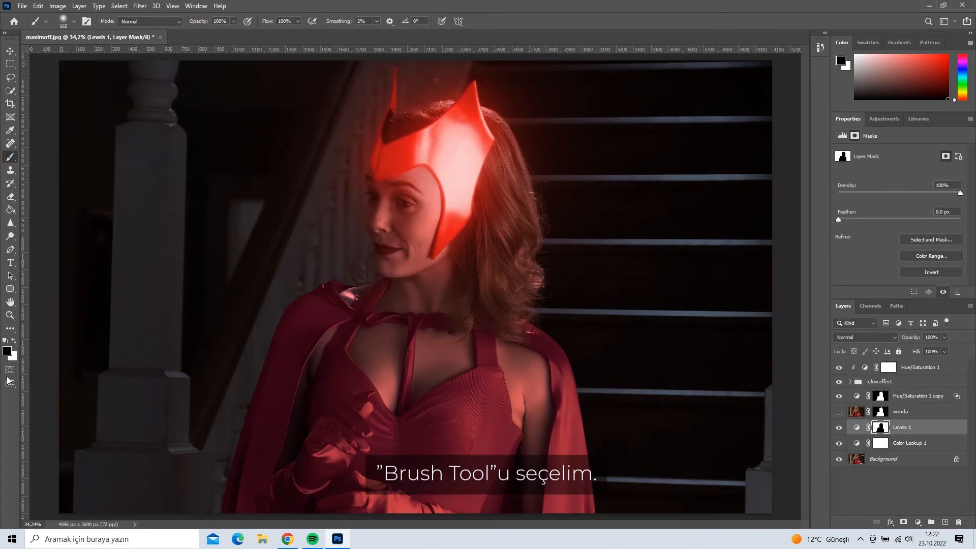
left_click(7, 350)
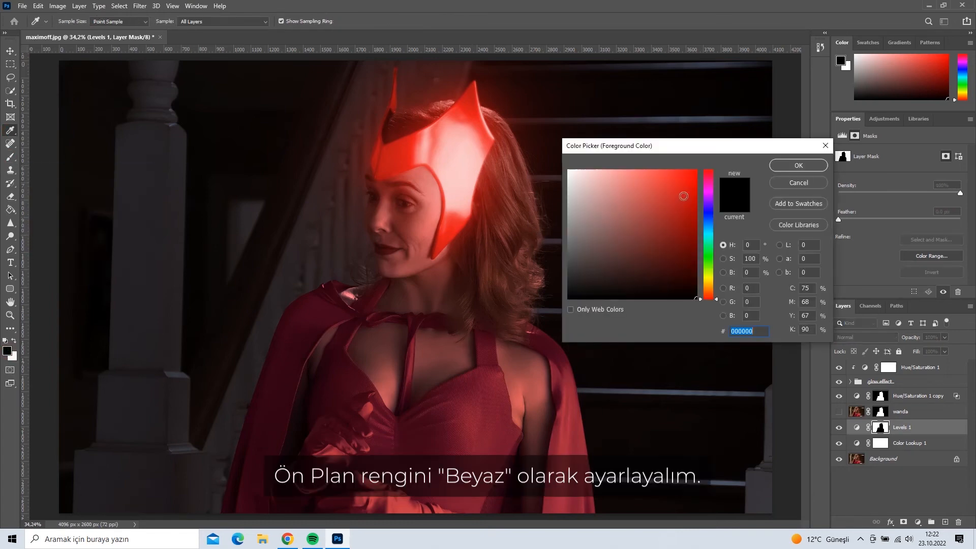
type("ffffff")
left_click(799, 166)
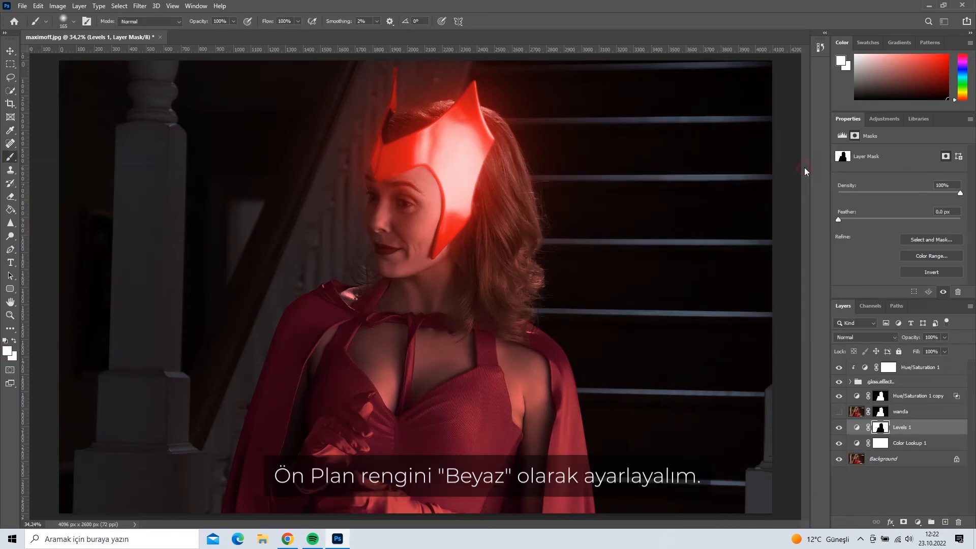
Configure the Soft Round brush with 2% flow, 0% smoothing and a size of 322 px.
left_click(74, 21)
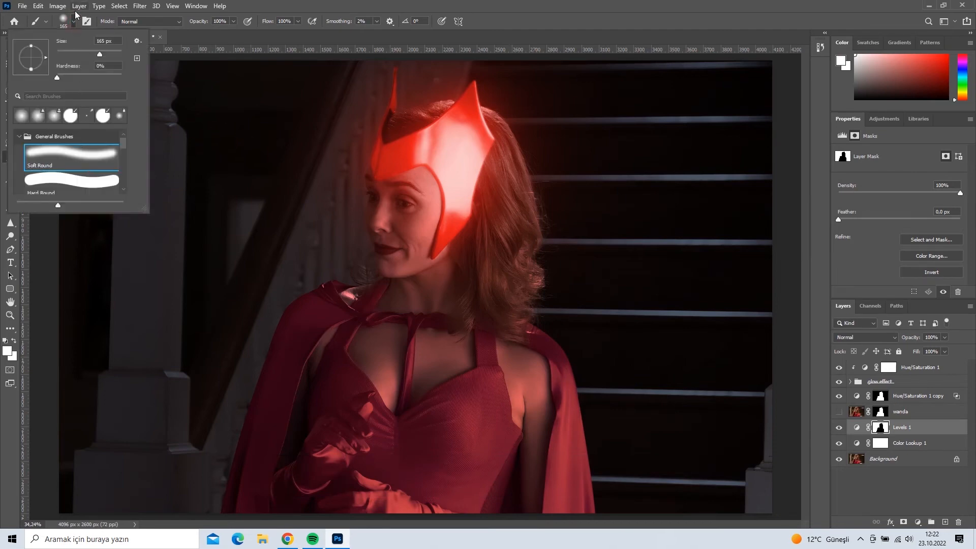
left_click(73, 23)
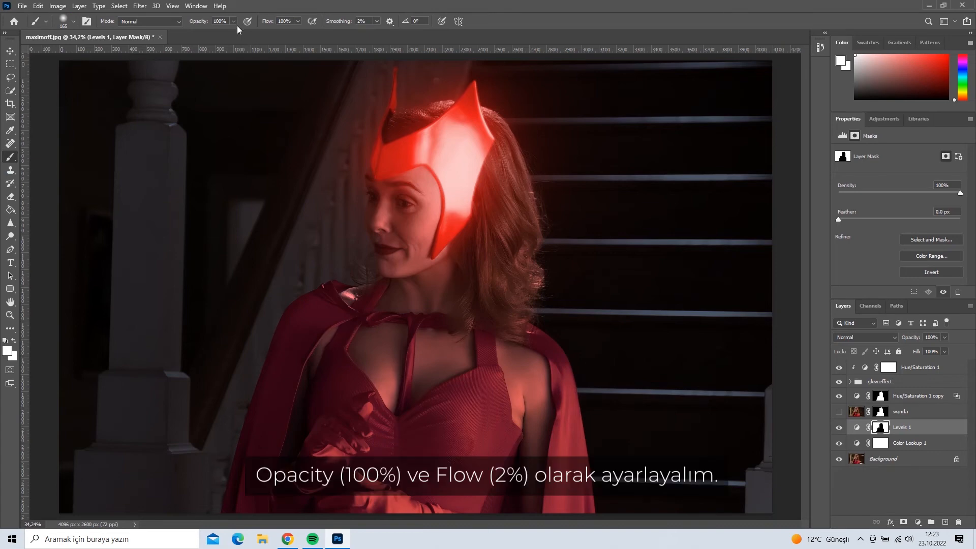
left_click(298, 22)
left_click_drag(253, 41, 252, 41)
left_click(377, 21)
left_click_drag(377, 32, 362, 32)
left_click(339, 22)
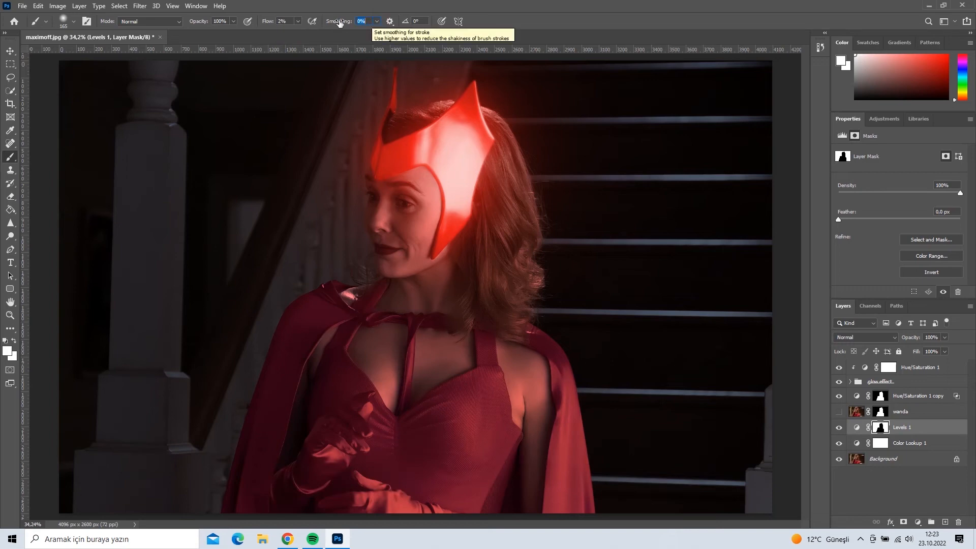
left_click(74, 22)
left_click(110, 54)
left_click(75, 23)
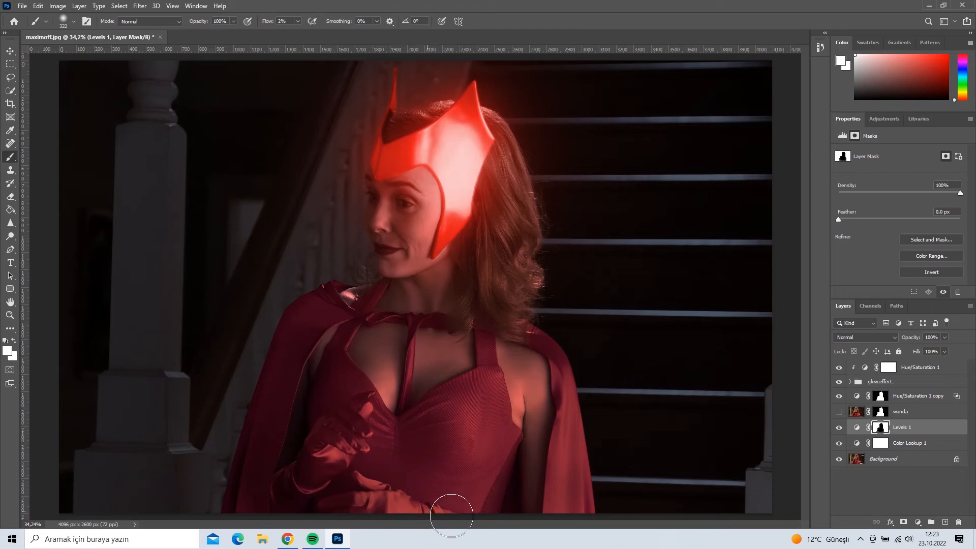
Load the "wanda" mask as a selection, target the "Color Lookup 1" mask and set the foreground color to black (000000).
left_click(880, 411, "ctrl")
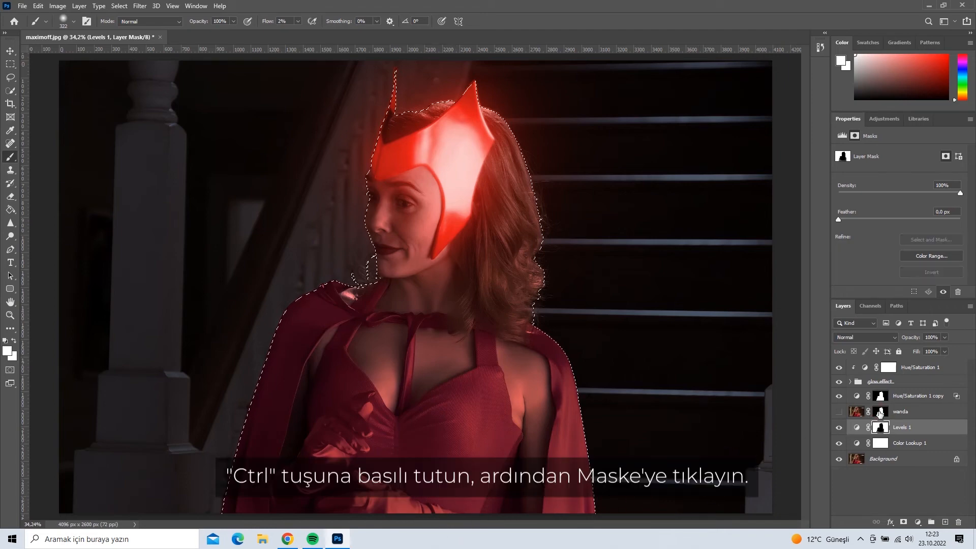
left_click(910, 443)
left_click(7, 350)
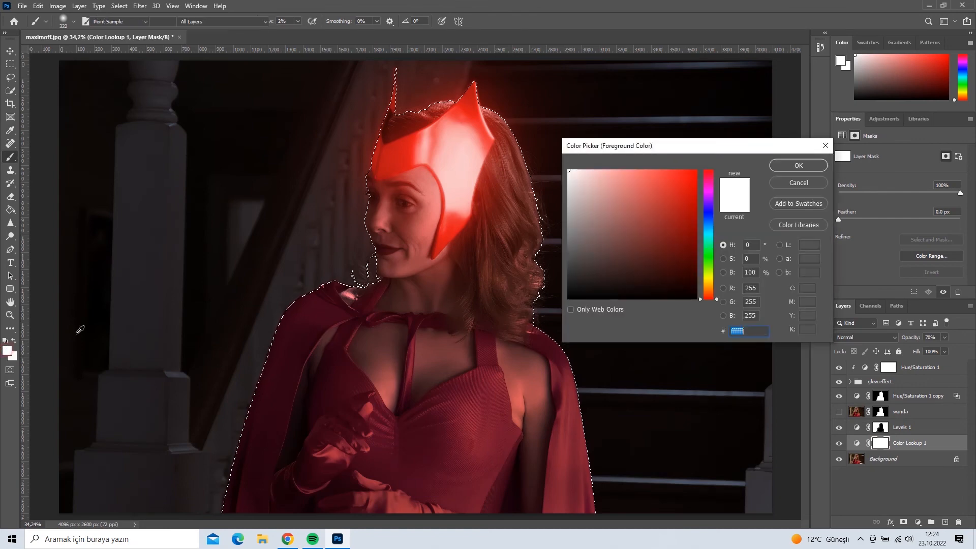
left_click_drag(599, 245, 736, 332)
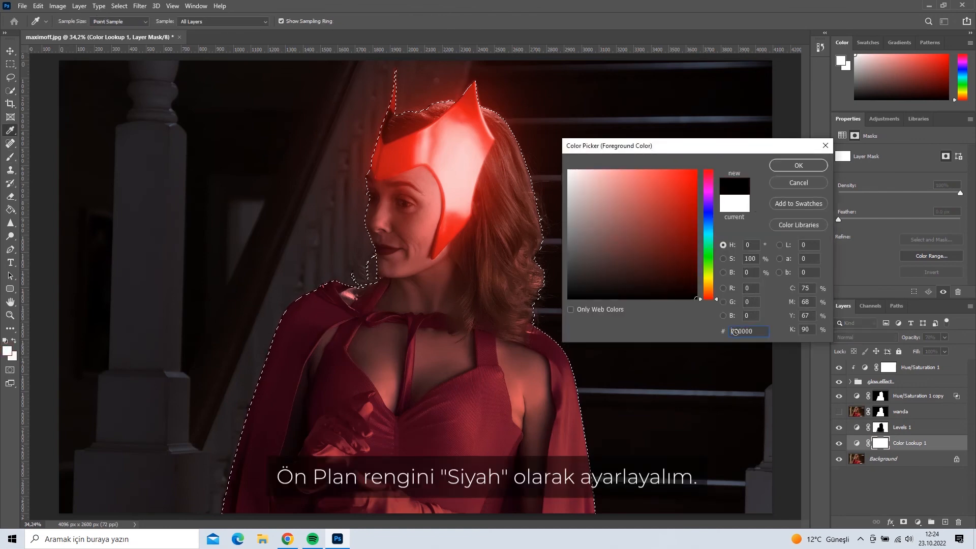
left_click(798, 164)
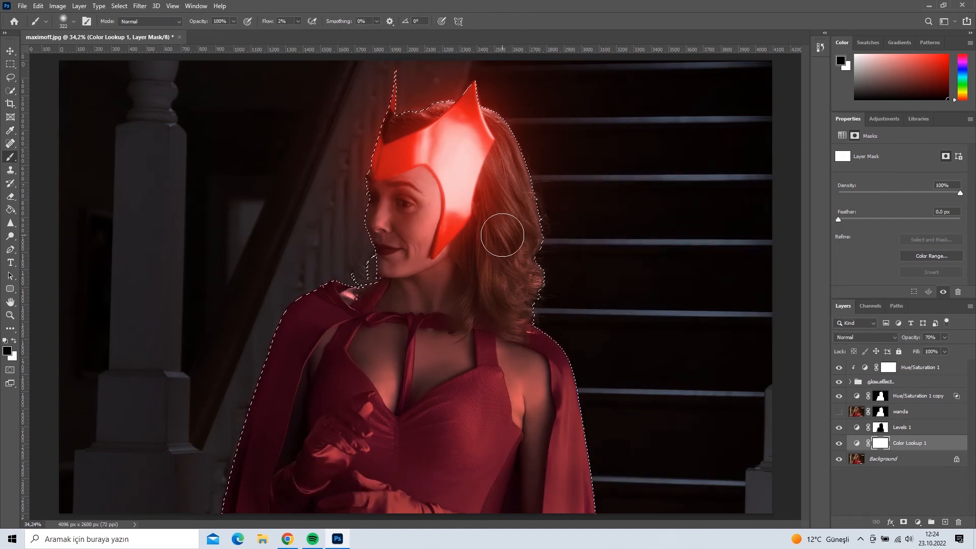
Brush black over the woman's hair beside the headpiece on the "Color Lookup 1" mask, and reduce the brush size to 80 px.
mouse_move(499, 236)
left_mouse_down()
mouse_move(510, 142)
mouse_move(501, 159)
mouse_move(526, 229)
mouse_move(499, 192)
mouse_move(523, 236)
mouse_move(521, 305)
mouse_move(486, 297)
mouse_move(461, 317)
mouse_move(515, 288)
mouse_move(516, 178)
left_mouse_up()
left_click(74, 21)
type("80")
key("Return")
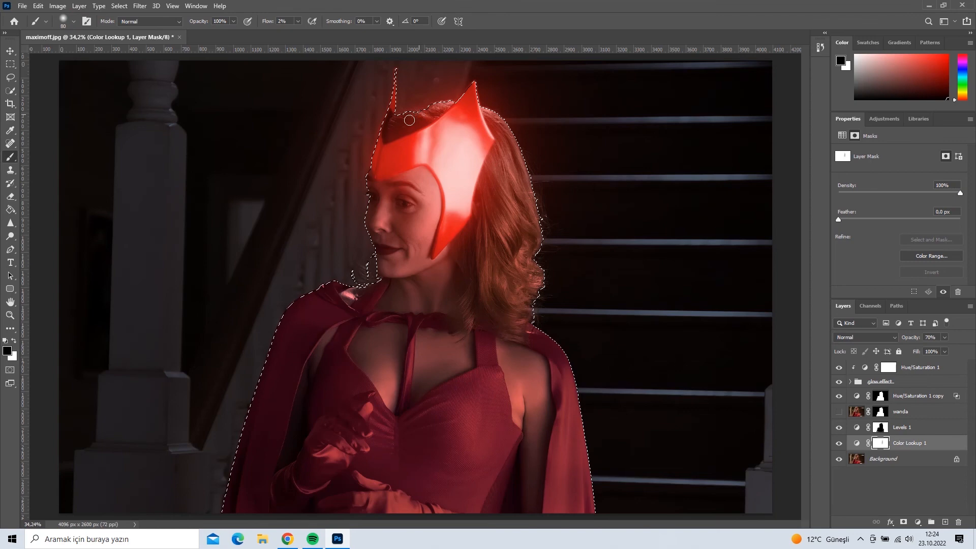
Brush black over the hair at the forehead and the lower curls on the "Color Lookup 1" mask, and clear the selection.
mouse_move(390, 118)
left_mouse_down()
mouse_move(437, 114)
mouse_move(384, 129)
left_mouse_up()
mouse_move(502, 270)
left_mouse_down()
mouse_move(468, 280)
mouse_move(475, 319)
mouse_move(524, 241)
mouse_move(509, 155)
mouse_move(530, 235)
mouse_move(523, 326)
mouse_move(464, 325)
mouse_move(467, 261)
mouse_move(531, 267)
left_mouse_up()
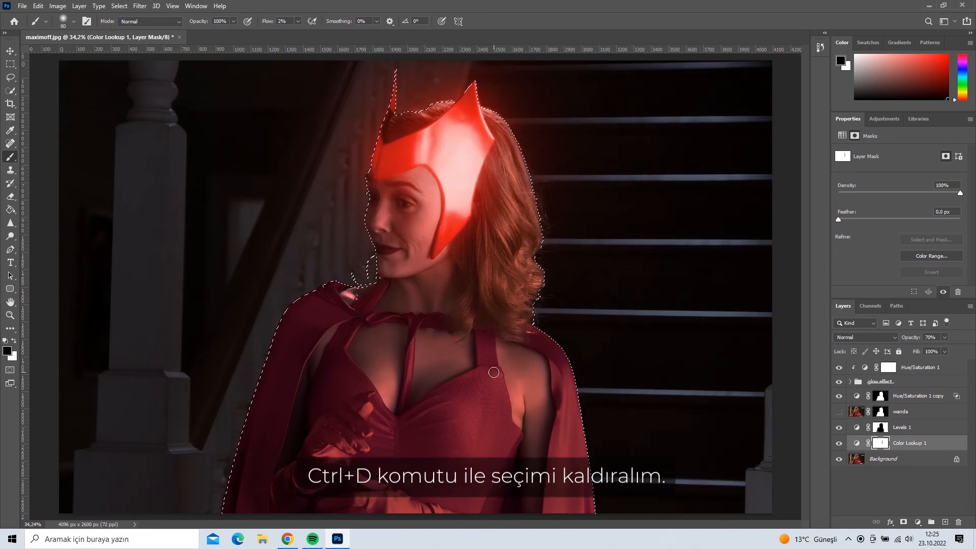
key("ctrl+d")
key("v")
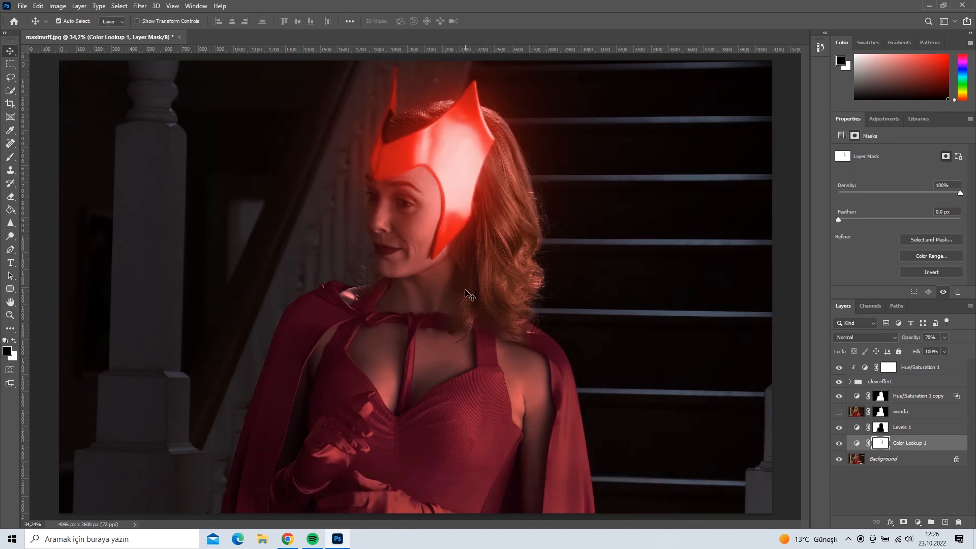
Disable and re-enable the "Color Lookup 1" layer mask to compare the hair with and without the masking.
right_click(882, 444)
left_click(887, 350)
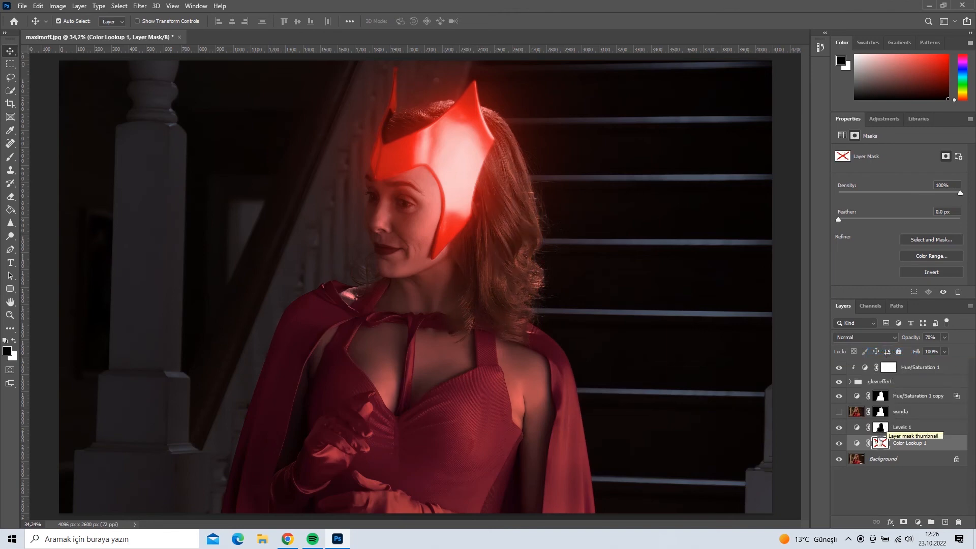
right_click(880, 444)
left_click(893, 354)
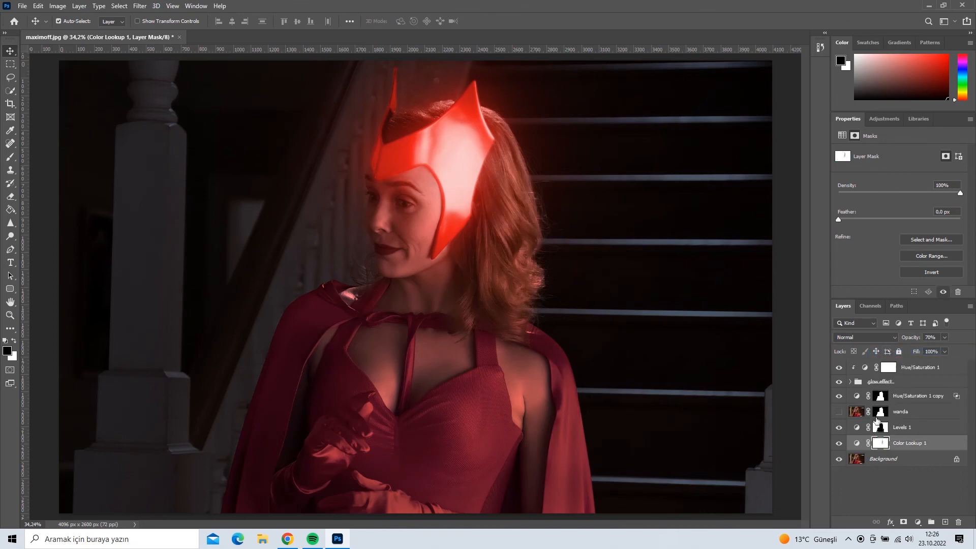
Add a Color Lookup adjustment layer above "Hue/Saturation 1" with the Crisp_Warm.look 3D LUT and lower its opacity to 33%.
left_click(921, 368)
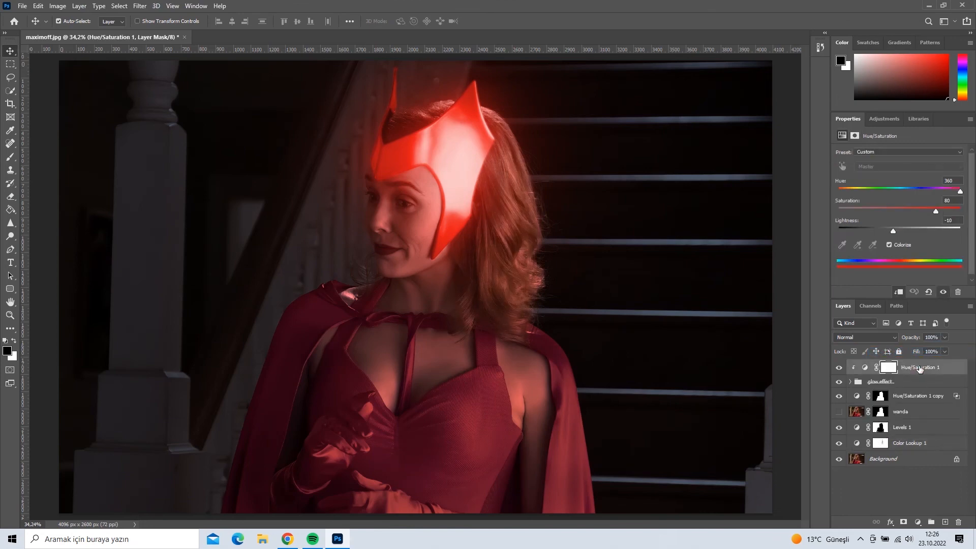
left_click(919, 522)
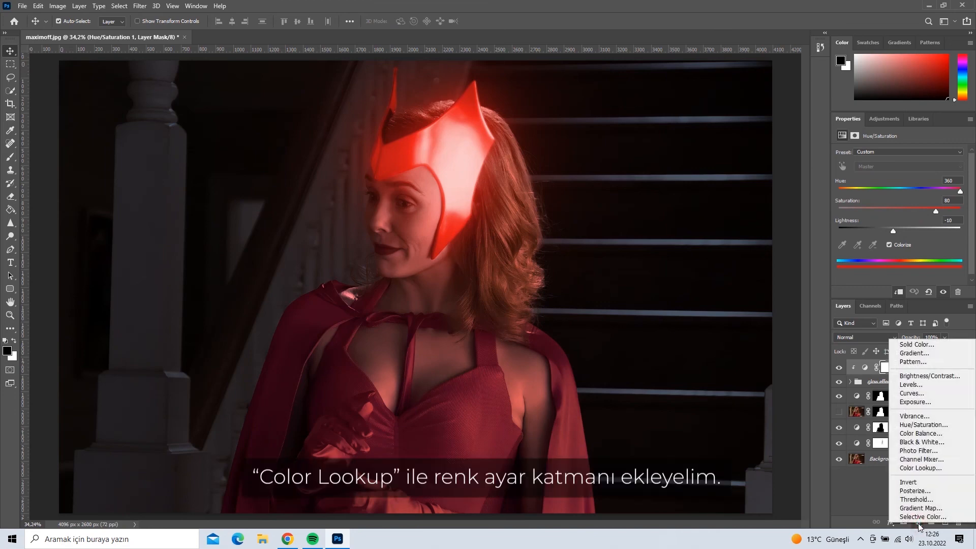
left_click(920, 468)
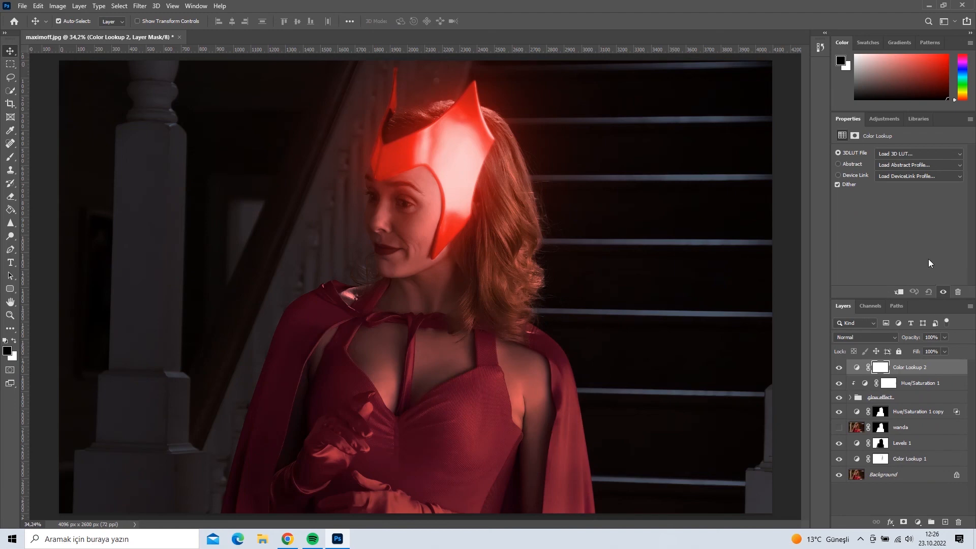
left_click(922, 153)
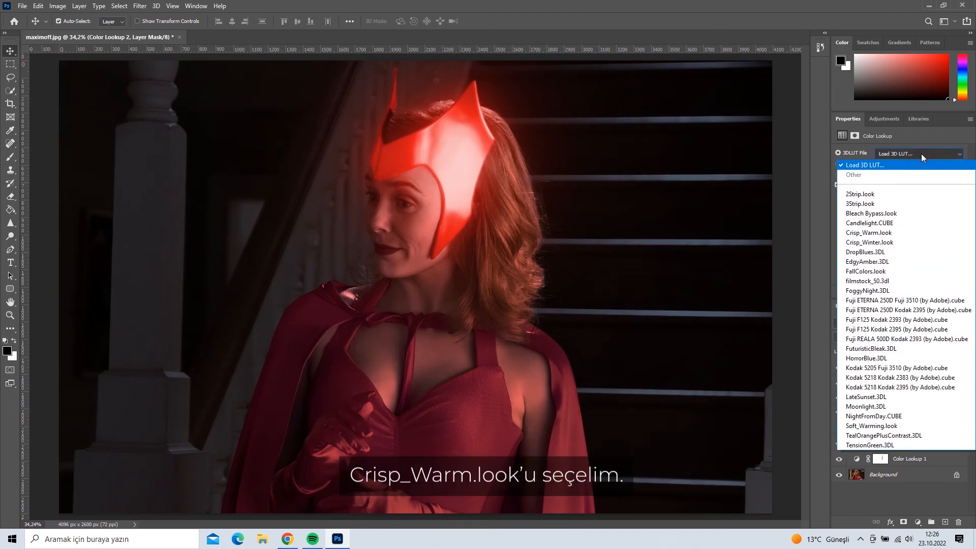
left_click(896, 234)
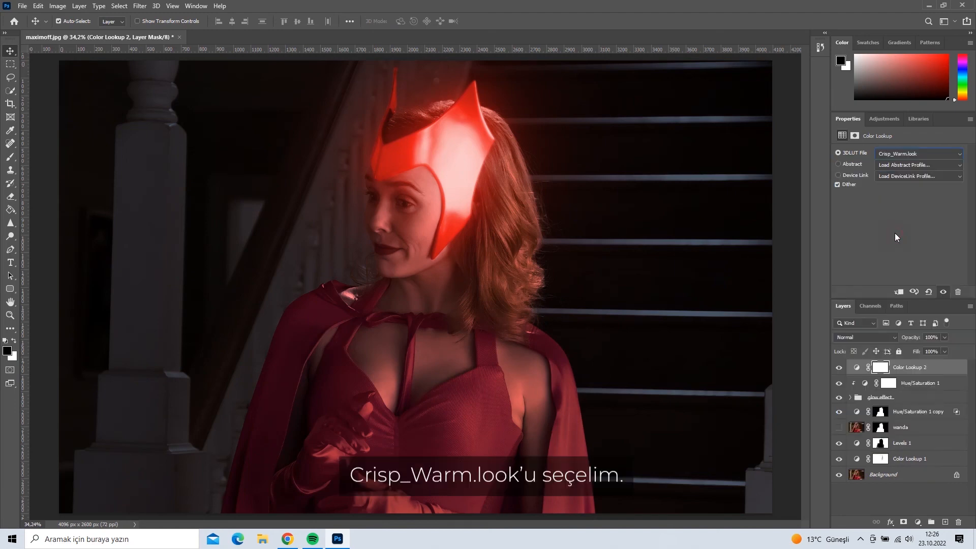
left_click(944, 337)
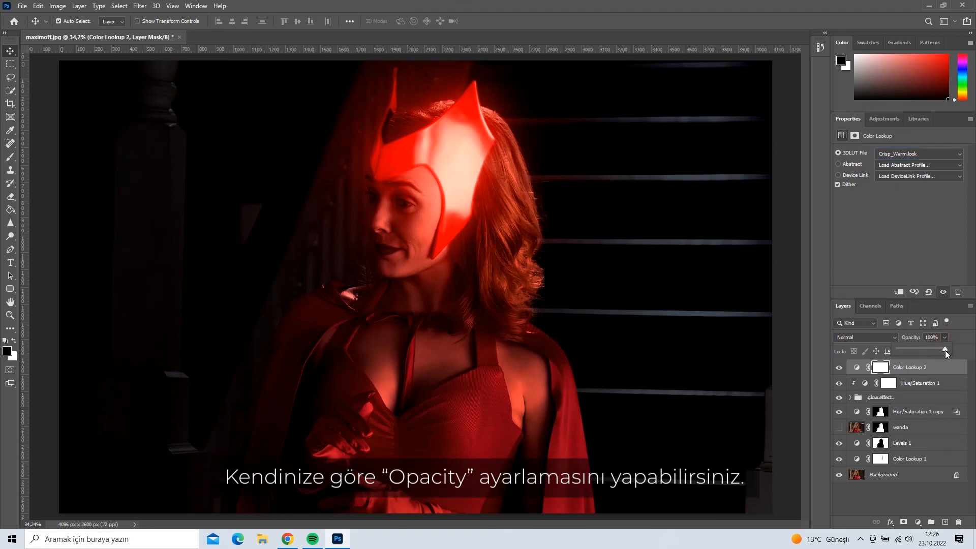
left_click_drag(928, 350, 919, 350)
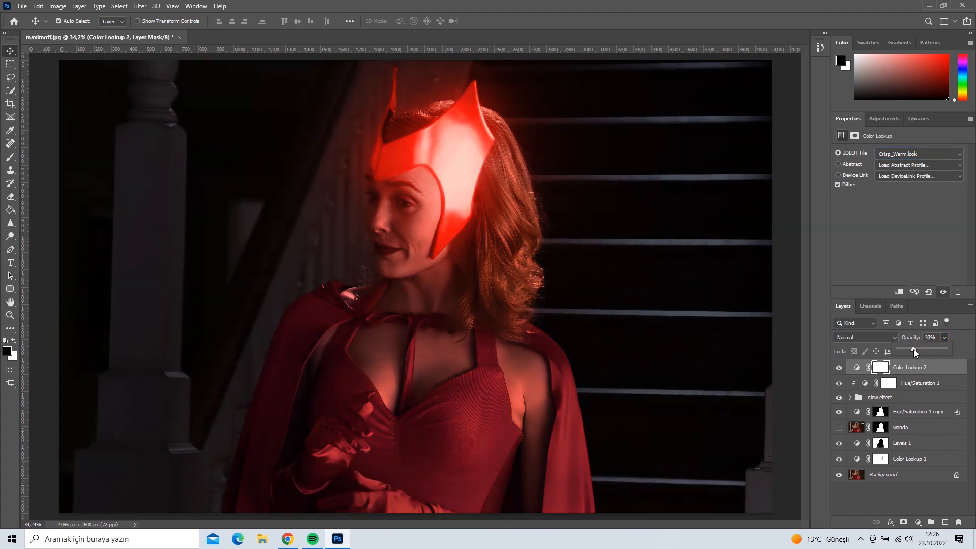